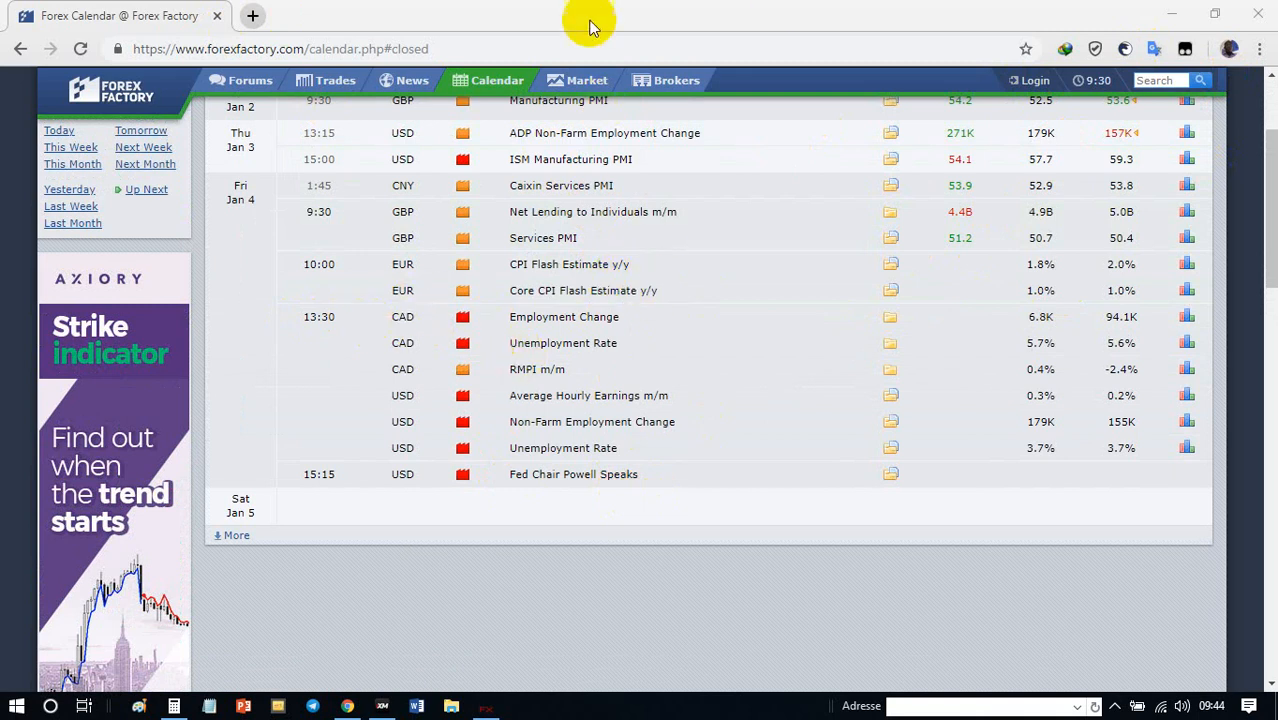
- Highlight the USD Non-Farm Employment Change and CAD Unemployment Rate events on the Jan 4 calendar
left_click(476, 710)
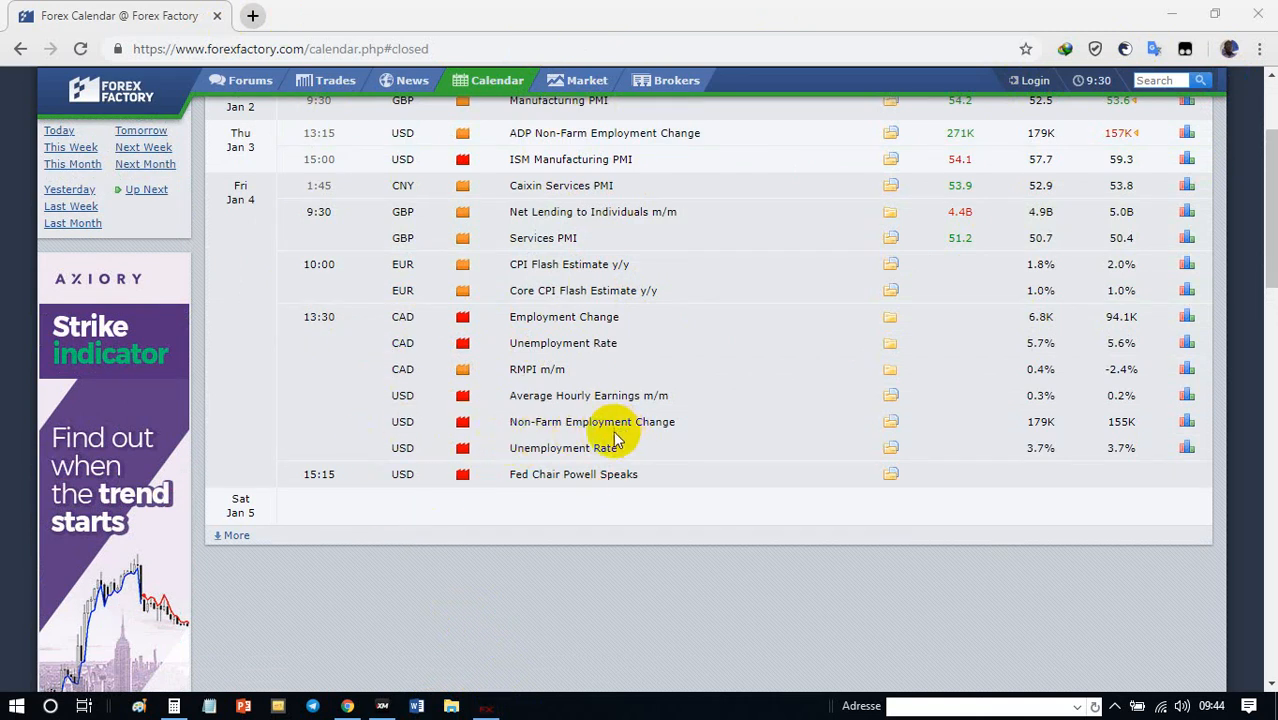
double_click(398, 422)
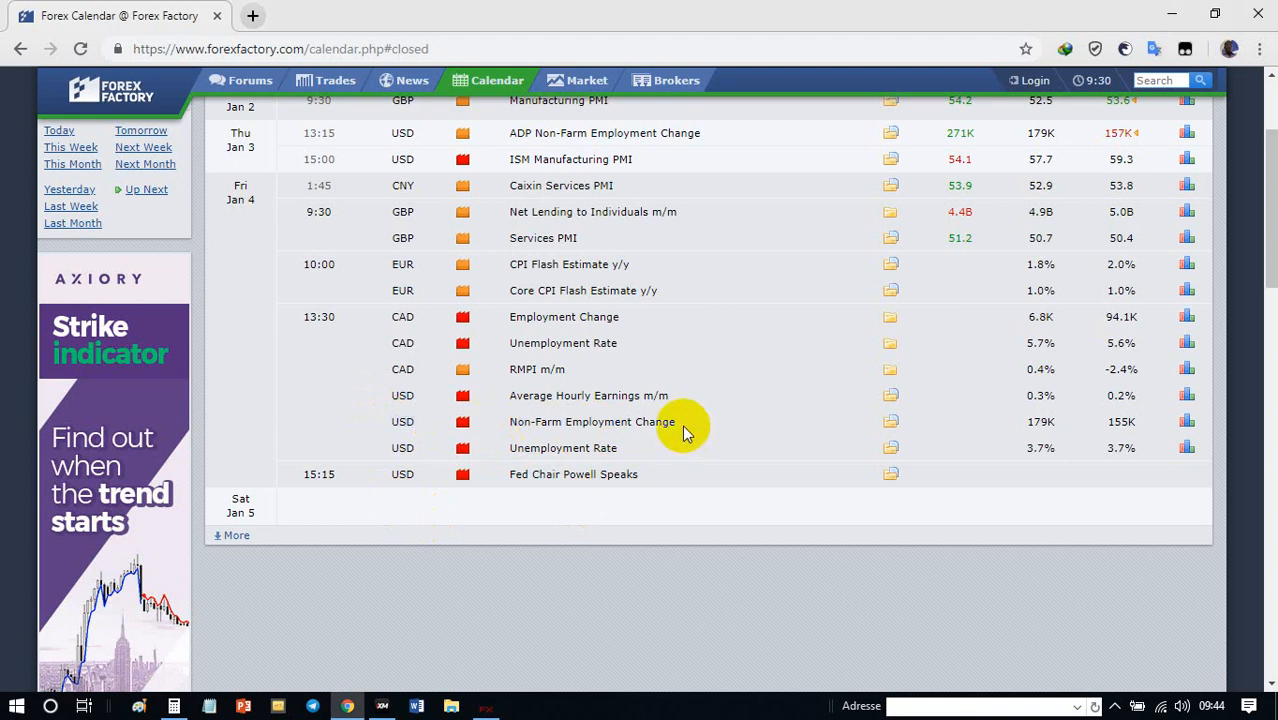
left_click_drag(673, 421, 390, 432)
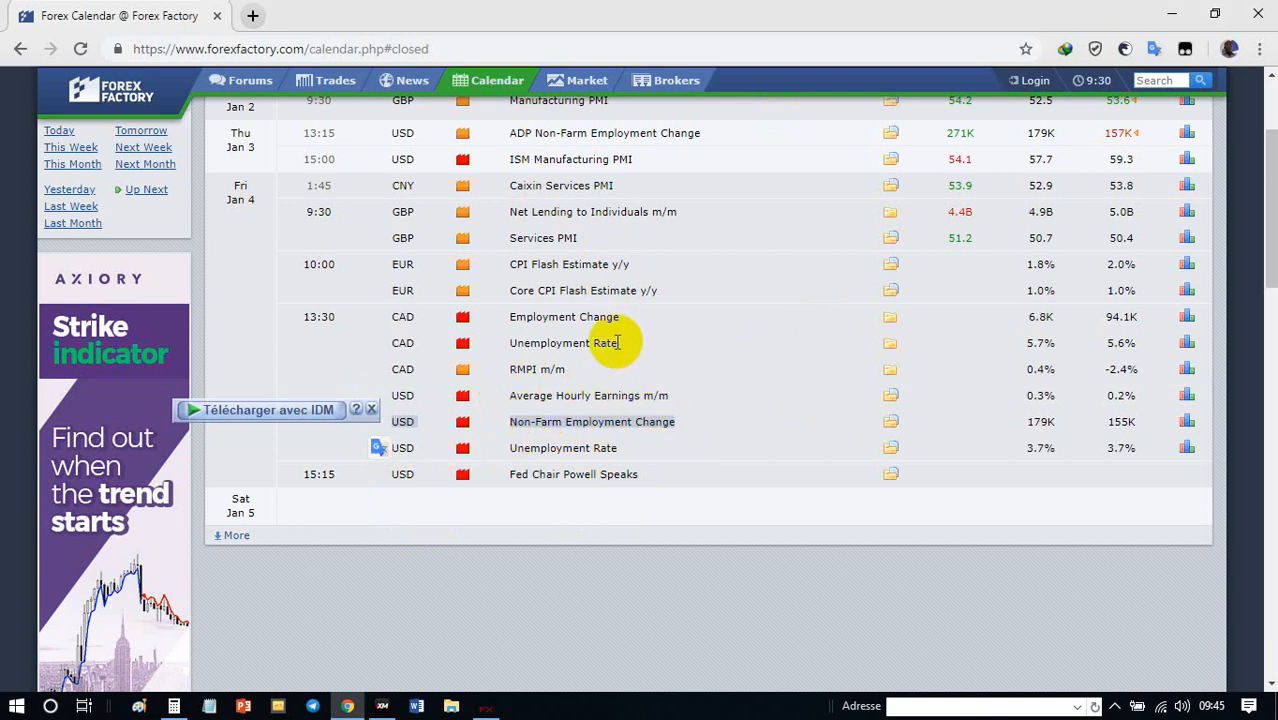
left_click_drag(617, 342, 498, 340)
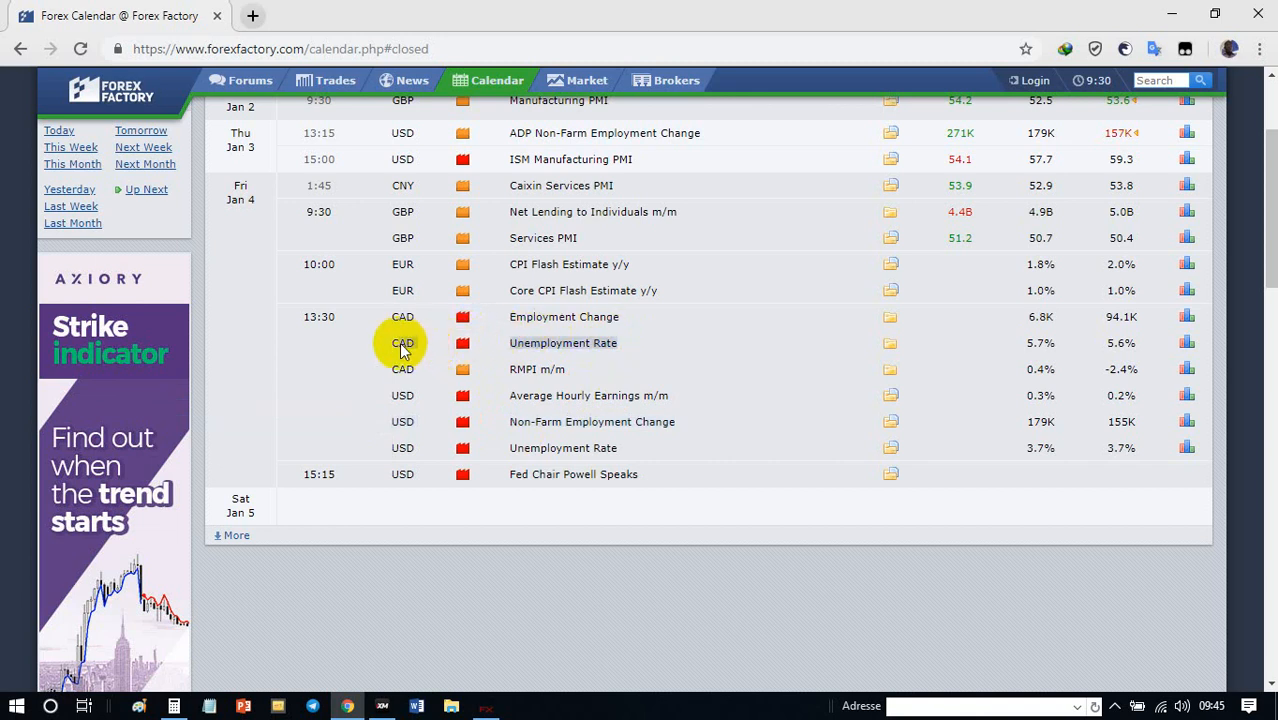
left_click_drag(399, 342, 400, 350)
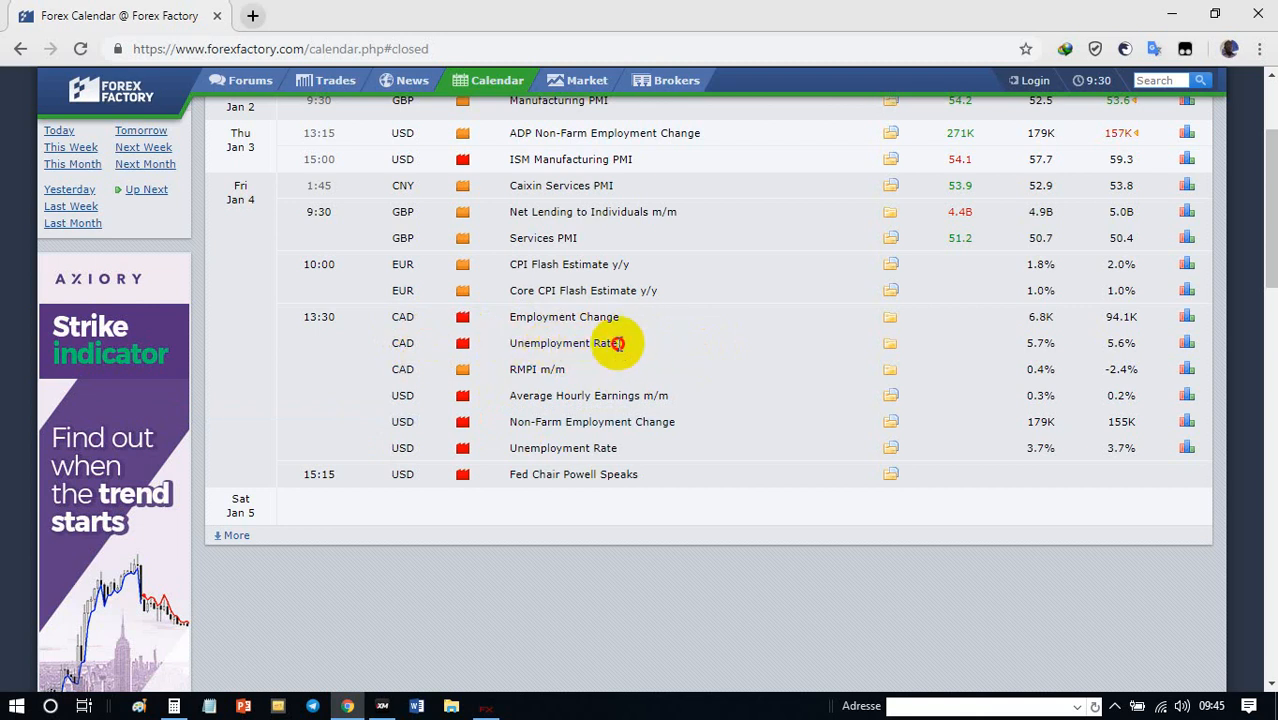
left_click_drag(617, 343, 516, 352)
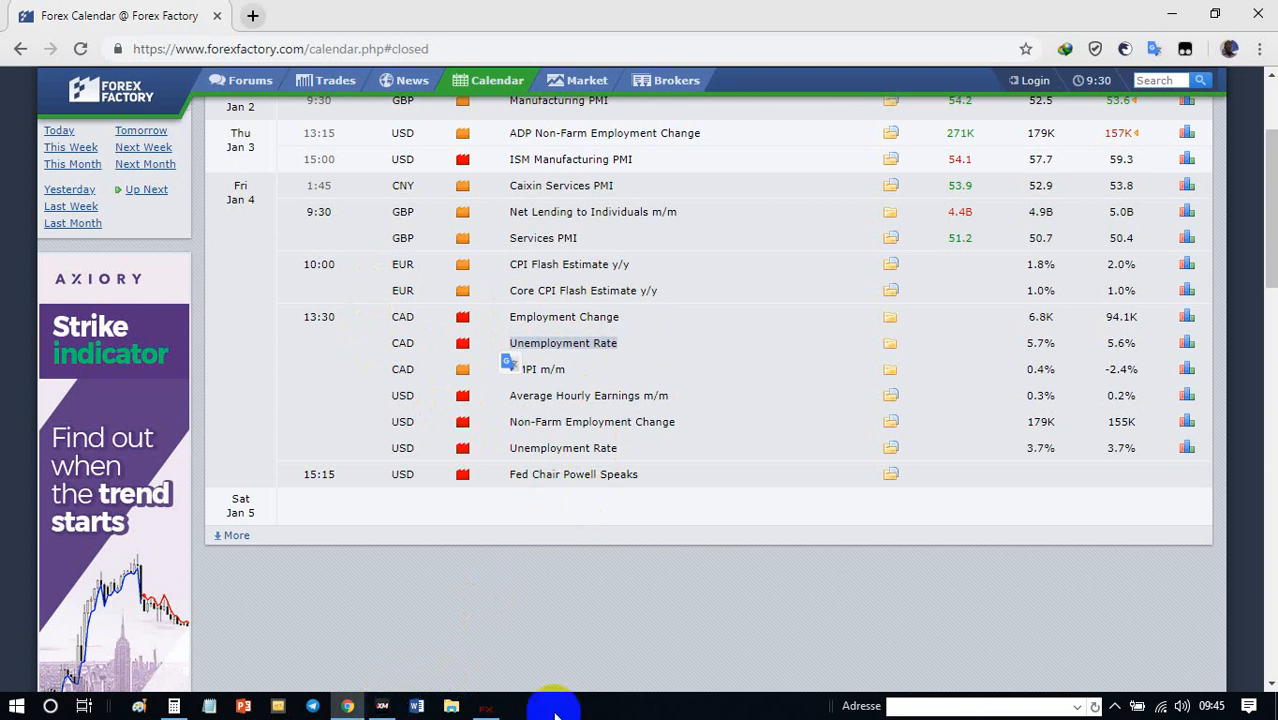
- Switch to the MetaTrader terminal and load EURUSD into the open M15 chart in place of XAUUSD
left_click(488, 706)
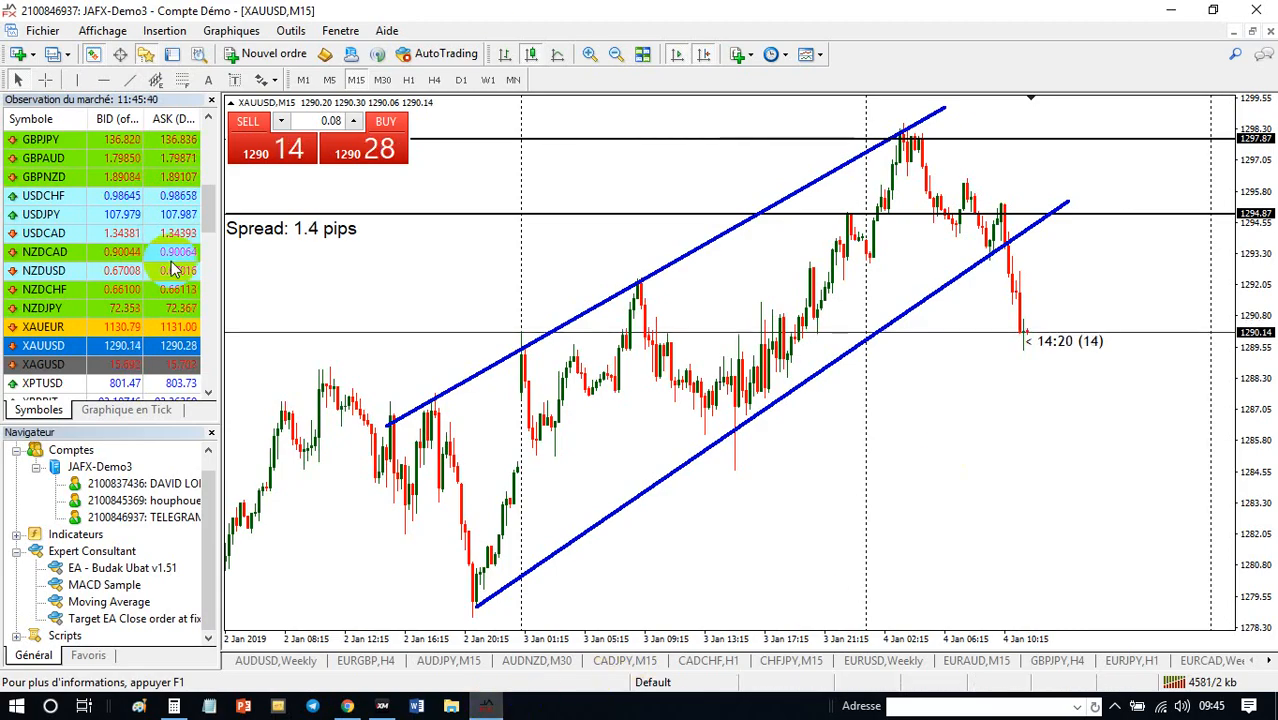
scroll(130, 240, "down", 1)
scroll(120, 262, "up", 6)
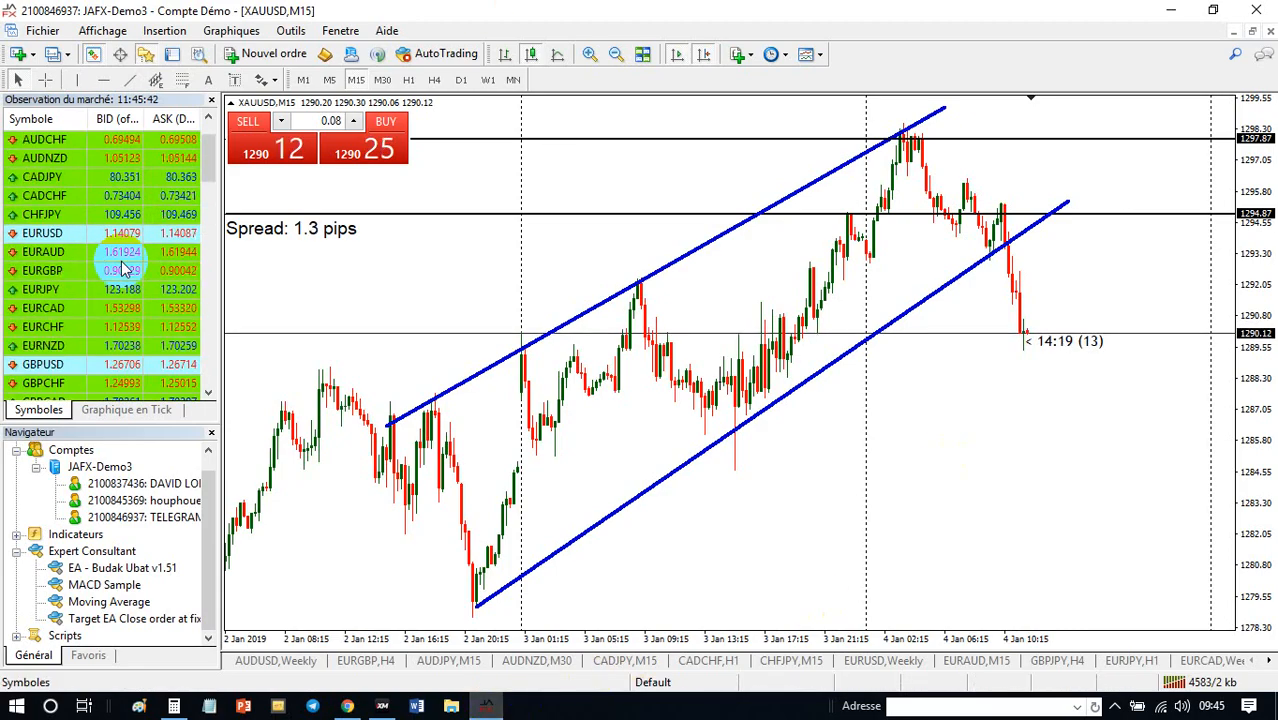
left_click_drag(42, 233, 487, 258)
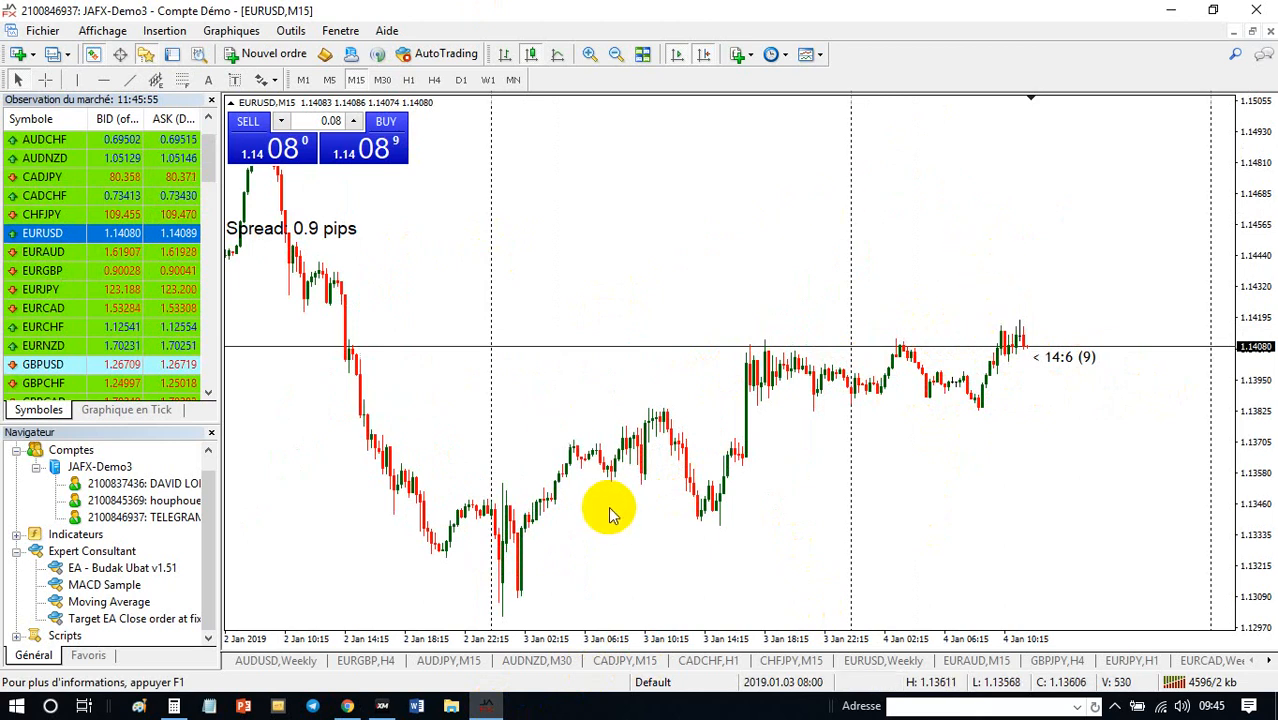
- Recheck the Forex Factory calendar in Chrome, then return to MetaTrader and load USDJPY into the M15 chart
left_click(347, 706)
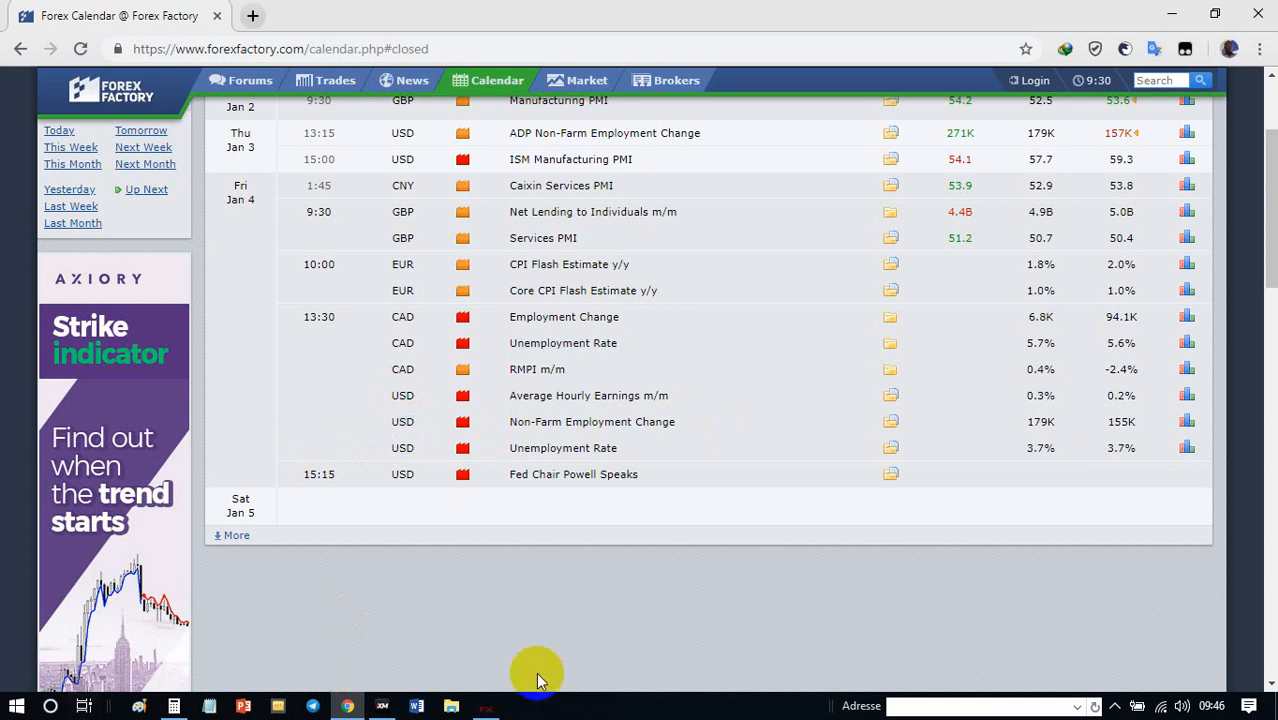
mouse_move(491, 708)
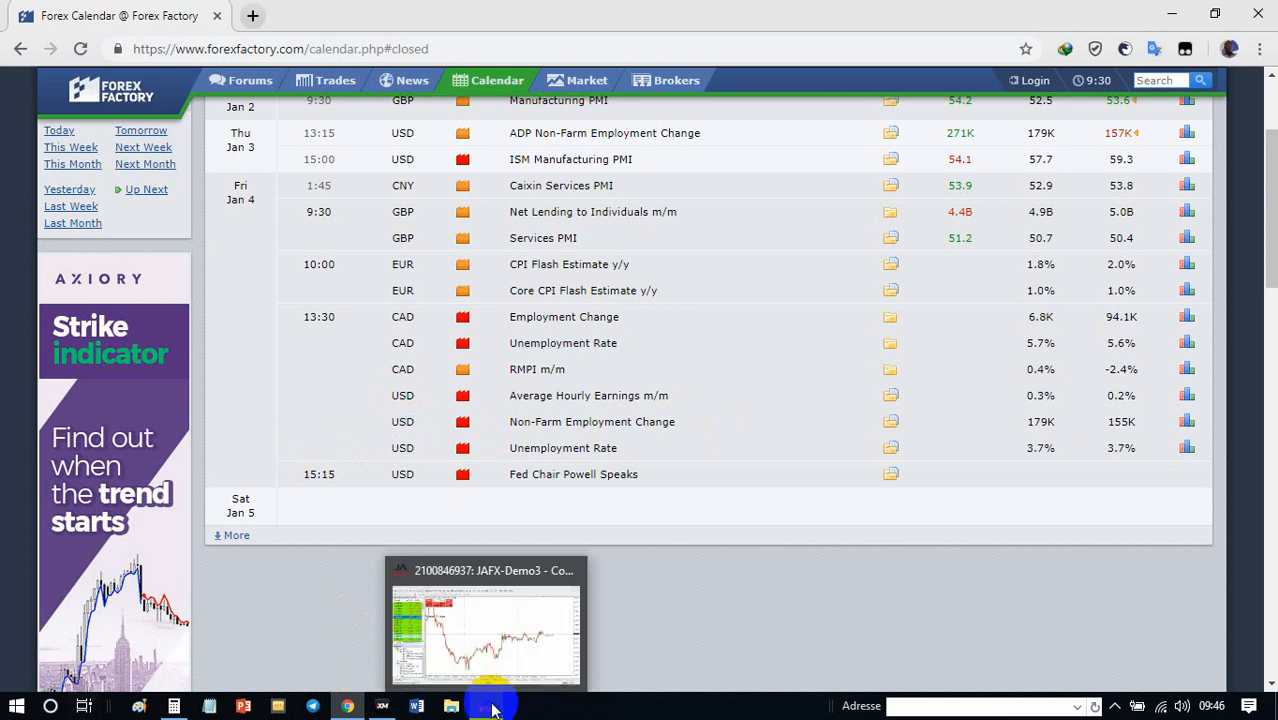
left_click(487, 708)
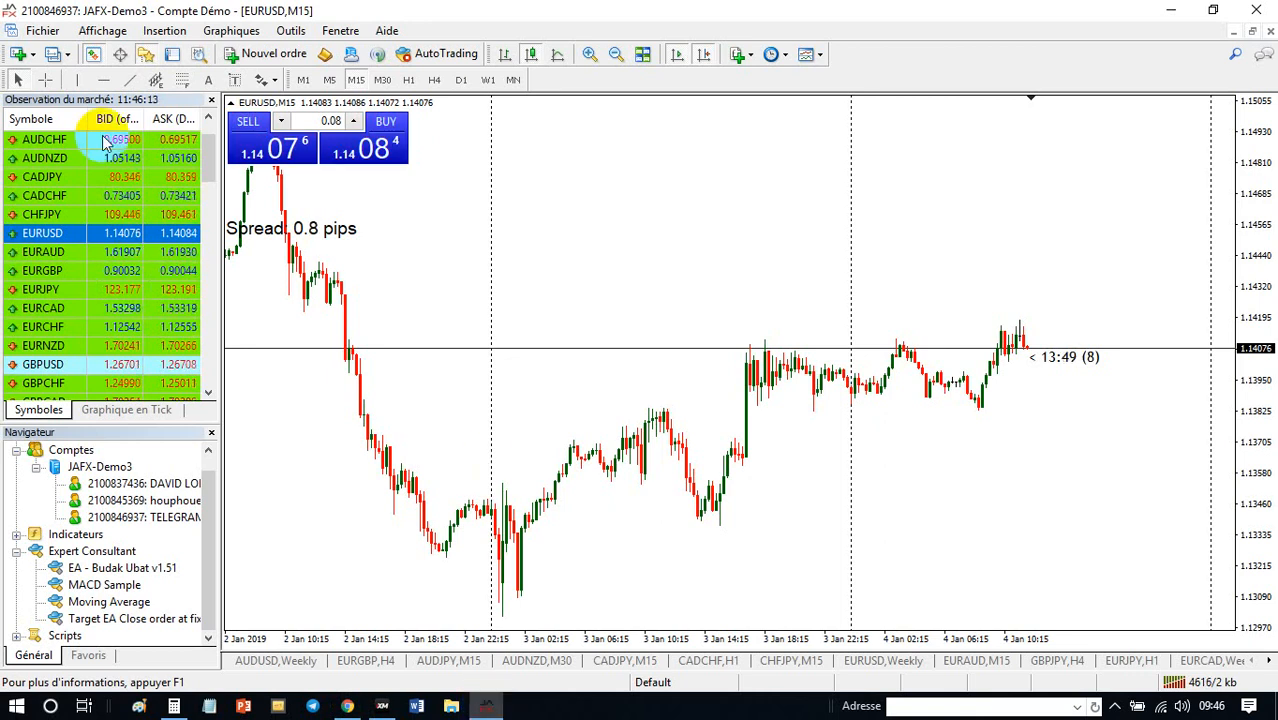
scroll(80, 230, "up", 1)
scroll(88, 220, "down", 4)
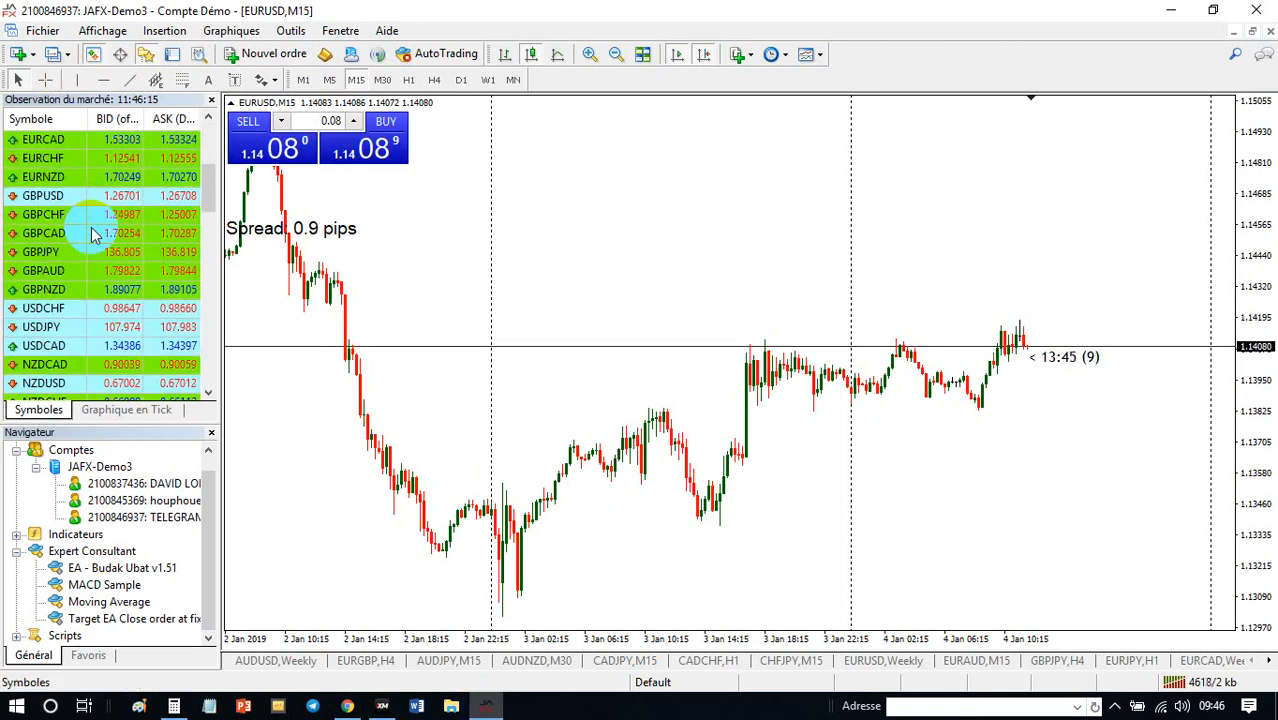
left_click(42, 326)
left_click_drag(567, 290, 565, 294)
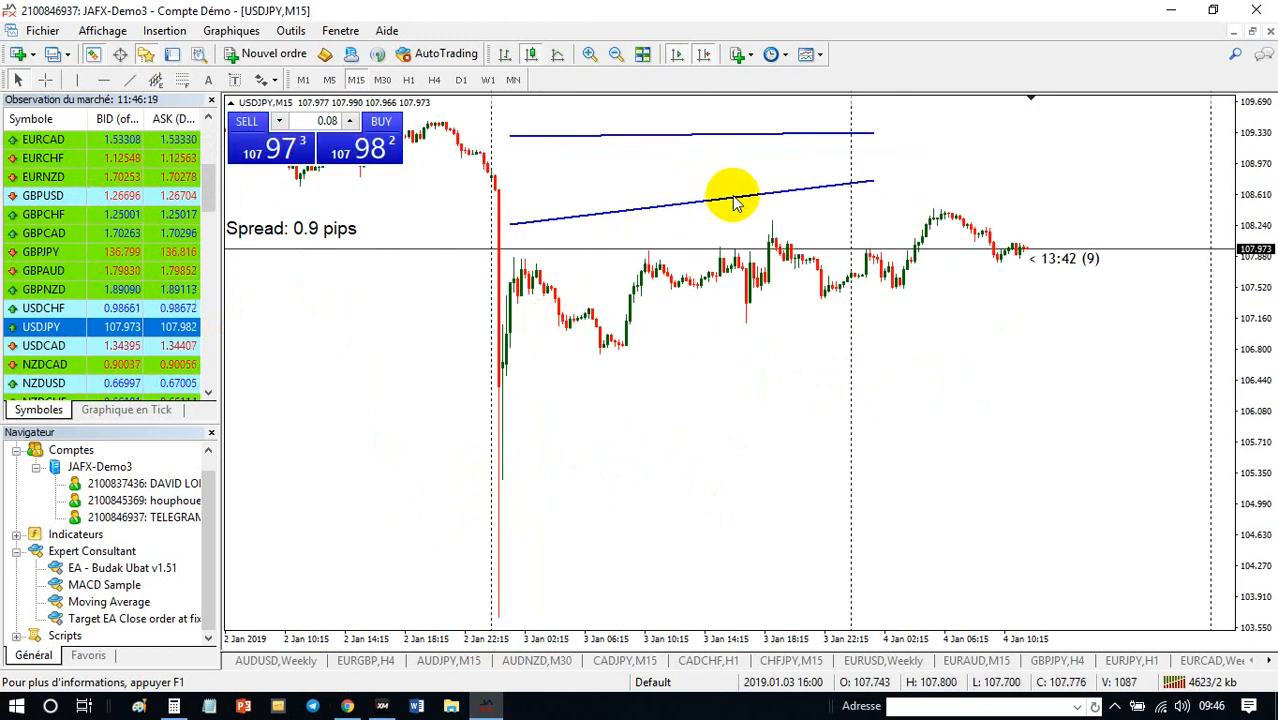
- Delete the two blue trend lines above the price on the USDJPY M15 chart
double_click(833, 185)
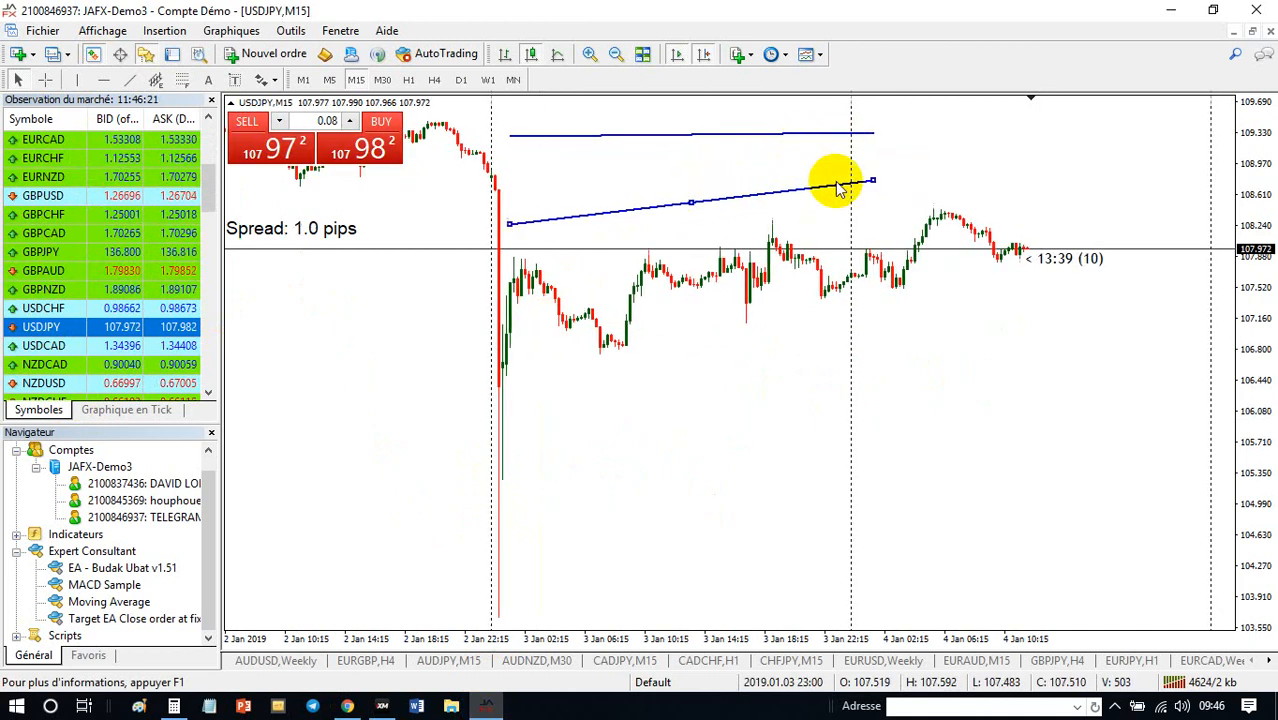
double_click(866, 136)
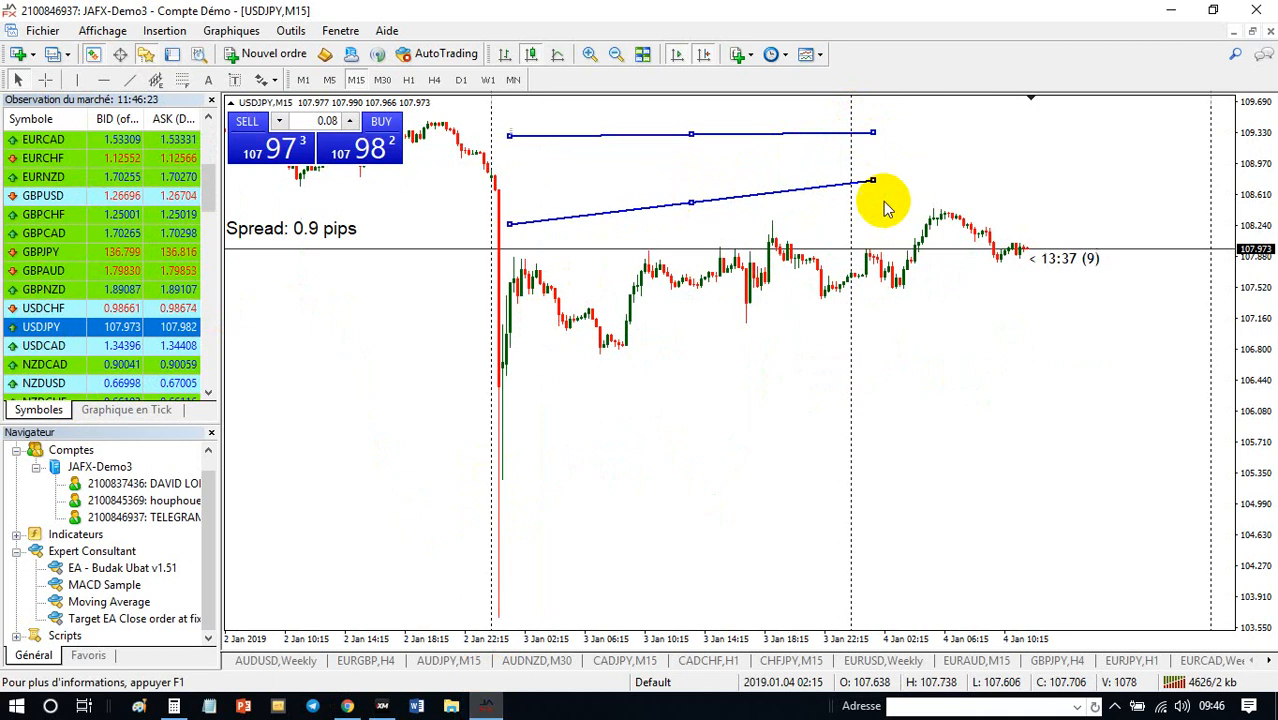
key("Delete")
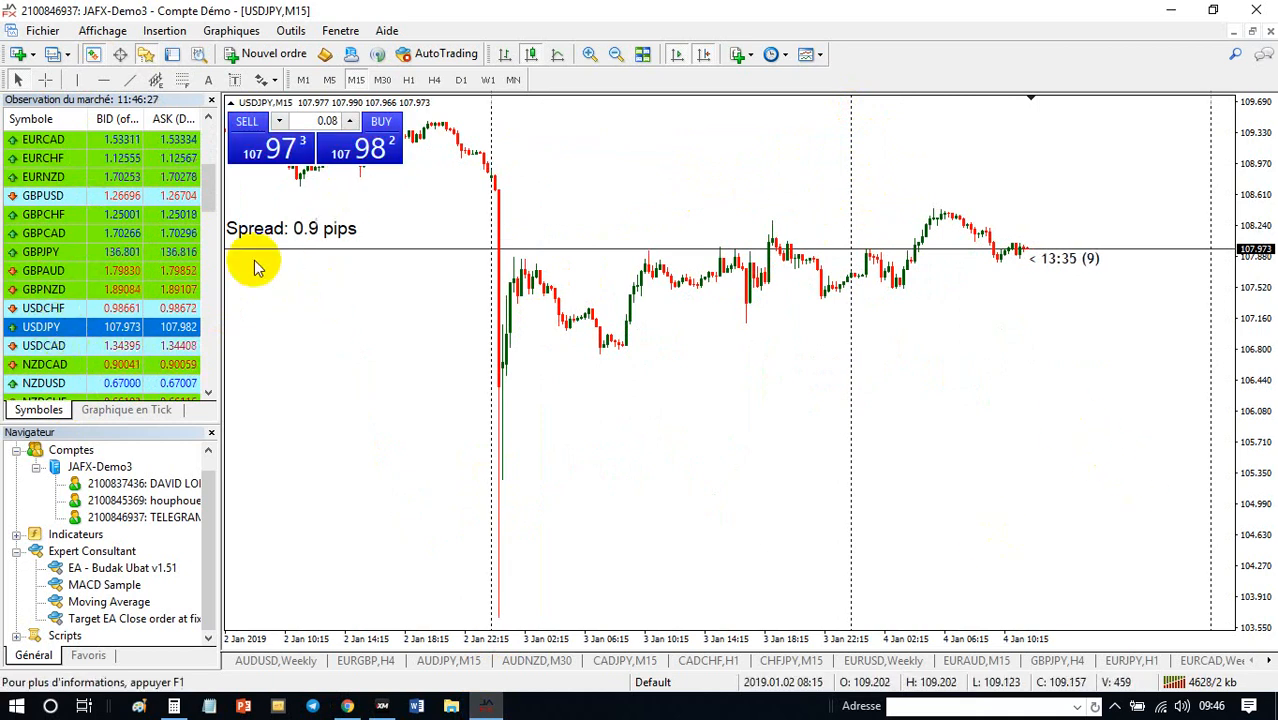
- Look through the market watch symbols and switch to the open EURUSD H4 chart
scroll(122, 278, "down", 2)
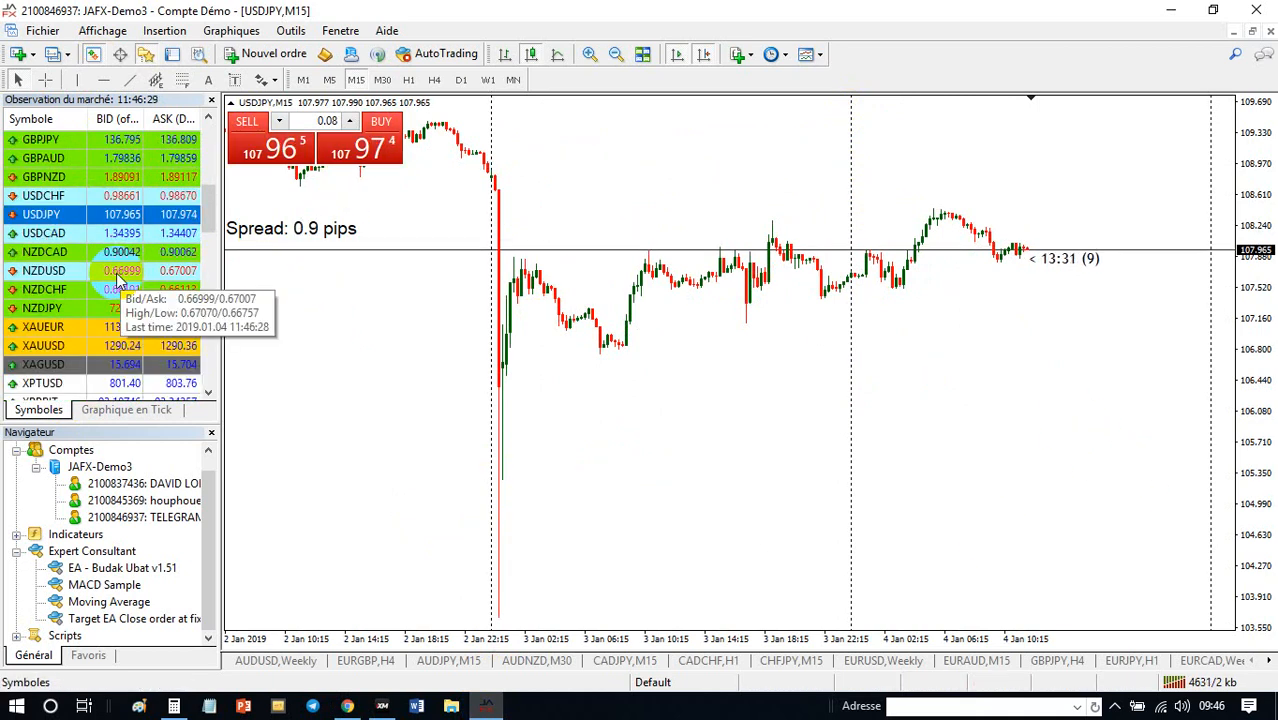
scroll(122, 278, "down", 1)
scroll(126, 272, "up", 5)
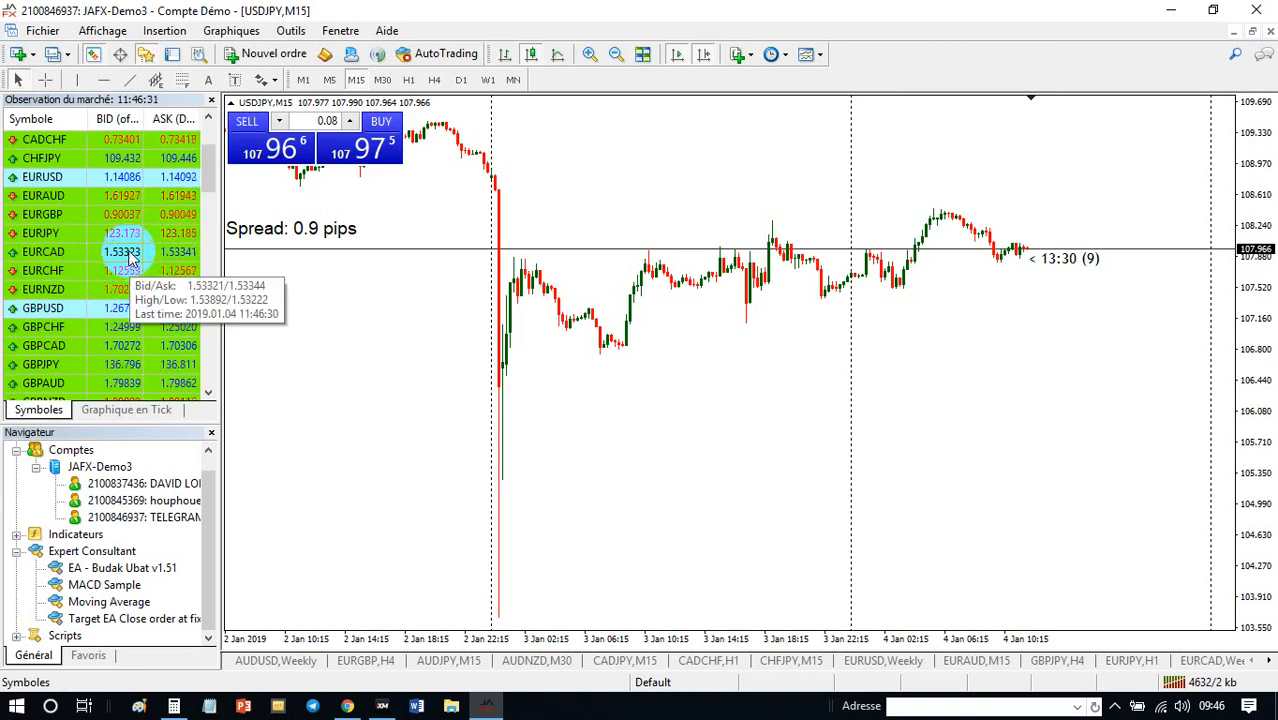
scroll(124, 255, "up", 1)
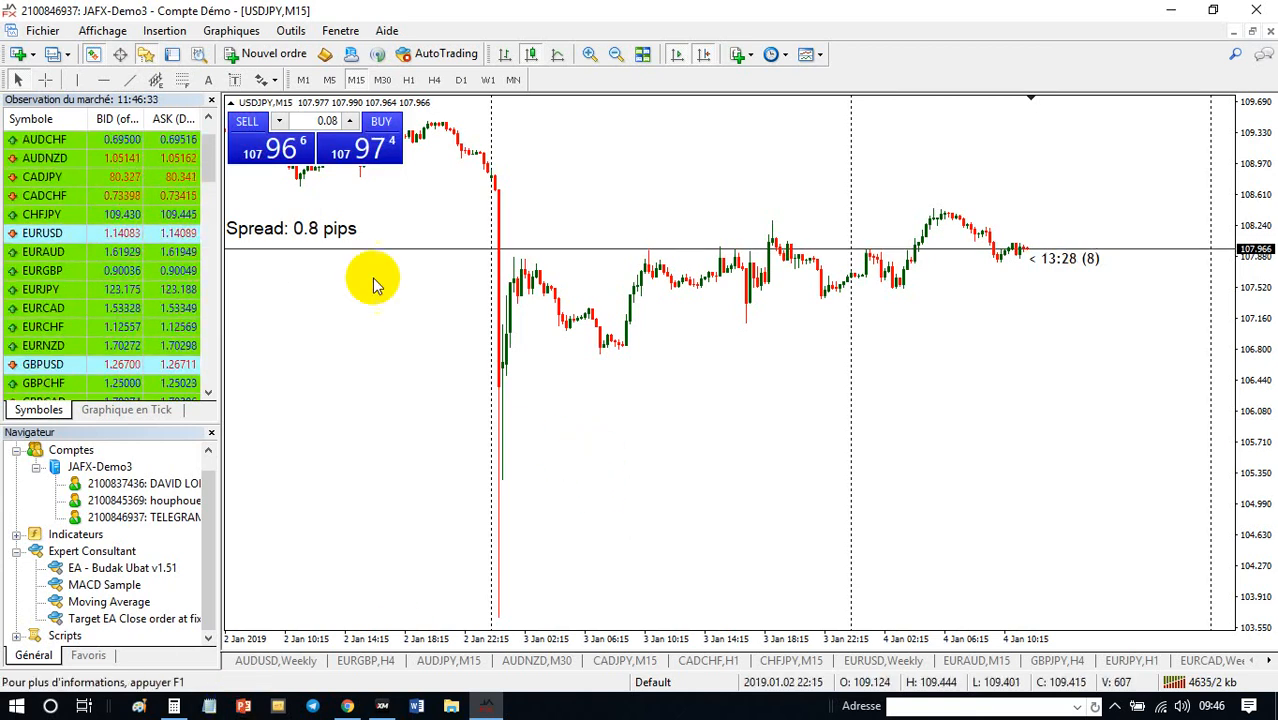
left_click(1268, 661)
left_click(1268, 661)
left_click(1268, 661)
left_click(1268, 661)
left_click(1268, 661)
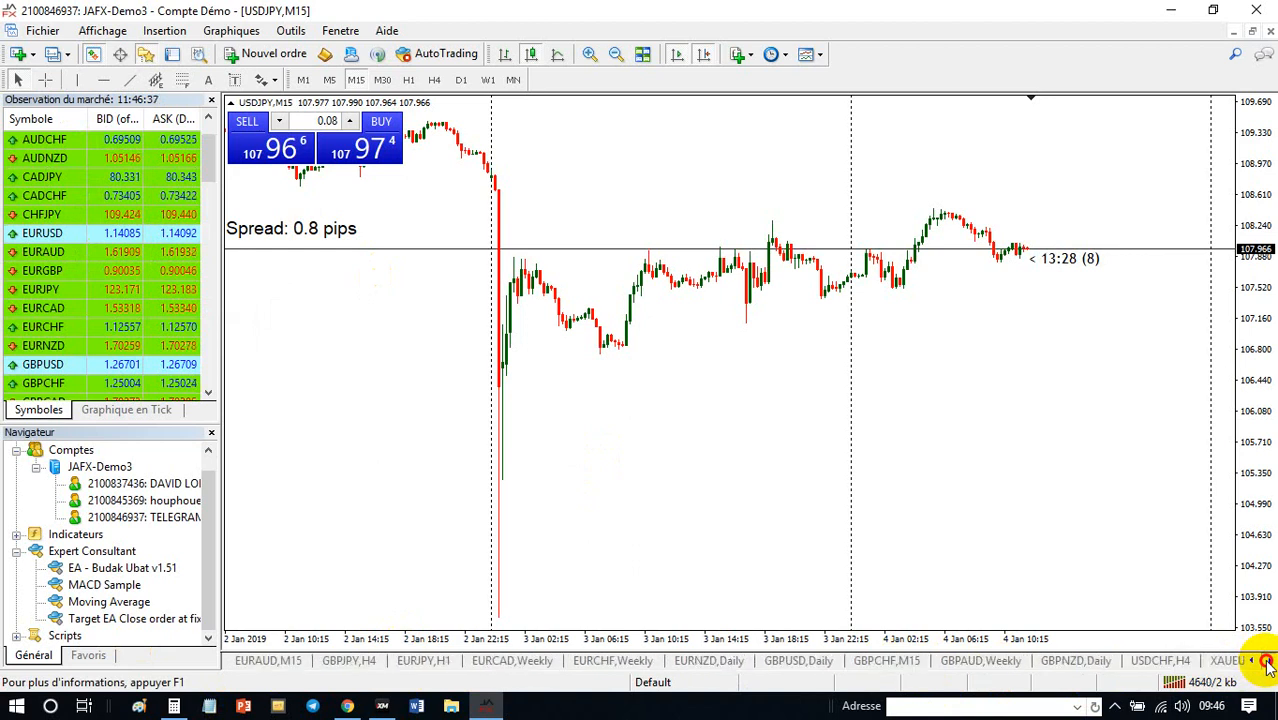
left_click(1268, 661)
left_click(1268, 661)
left_click(1268, 661)
left_click(1268, 661)
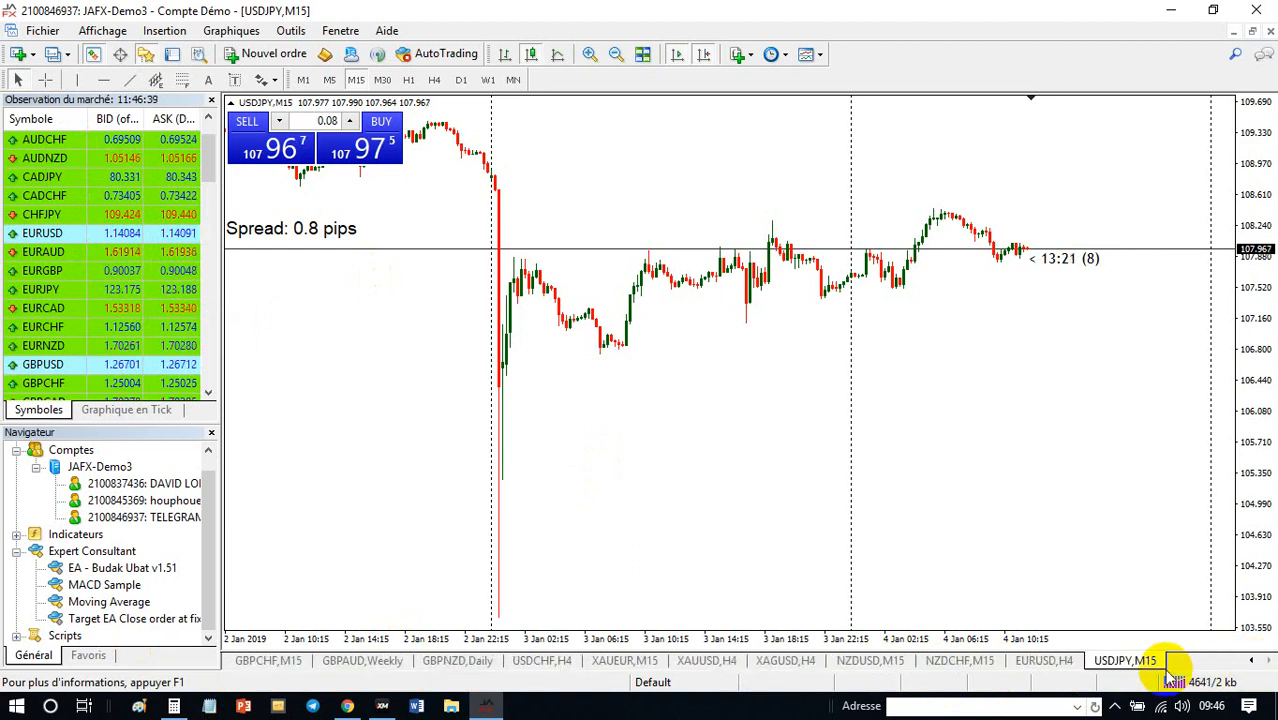
left_click(1043, 661)
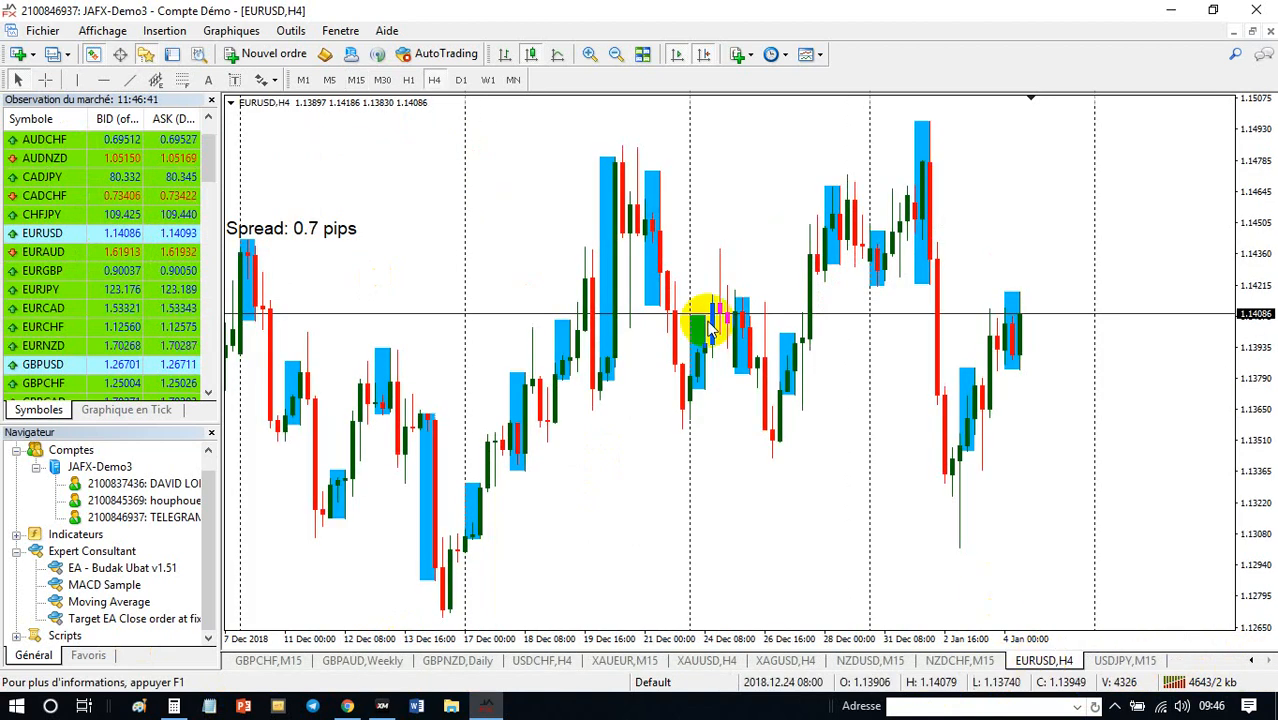
- Remove the Sessions indicator from the EURUSD H4 chart
right_click(536, 218)
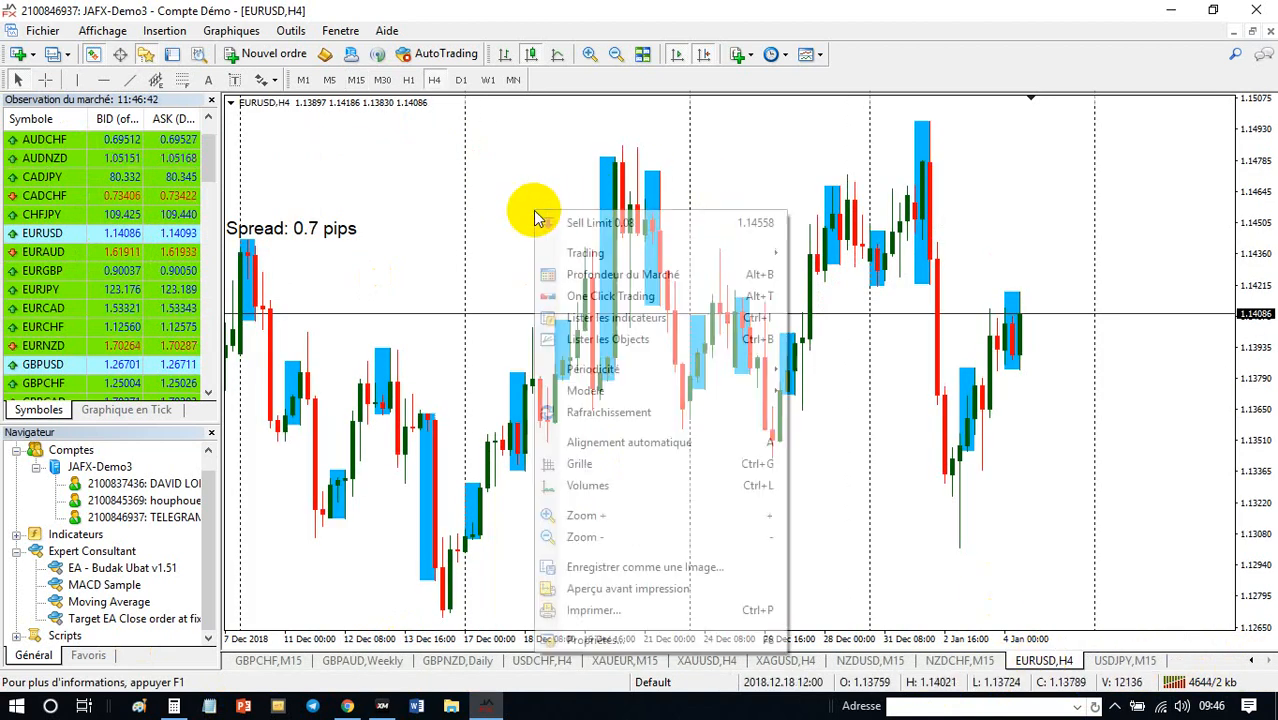
left_click(651, 329)
left_click(99, 121)
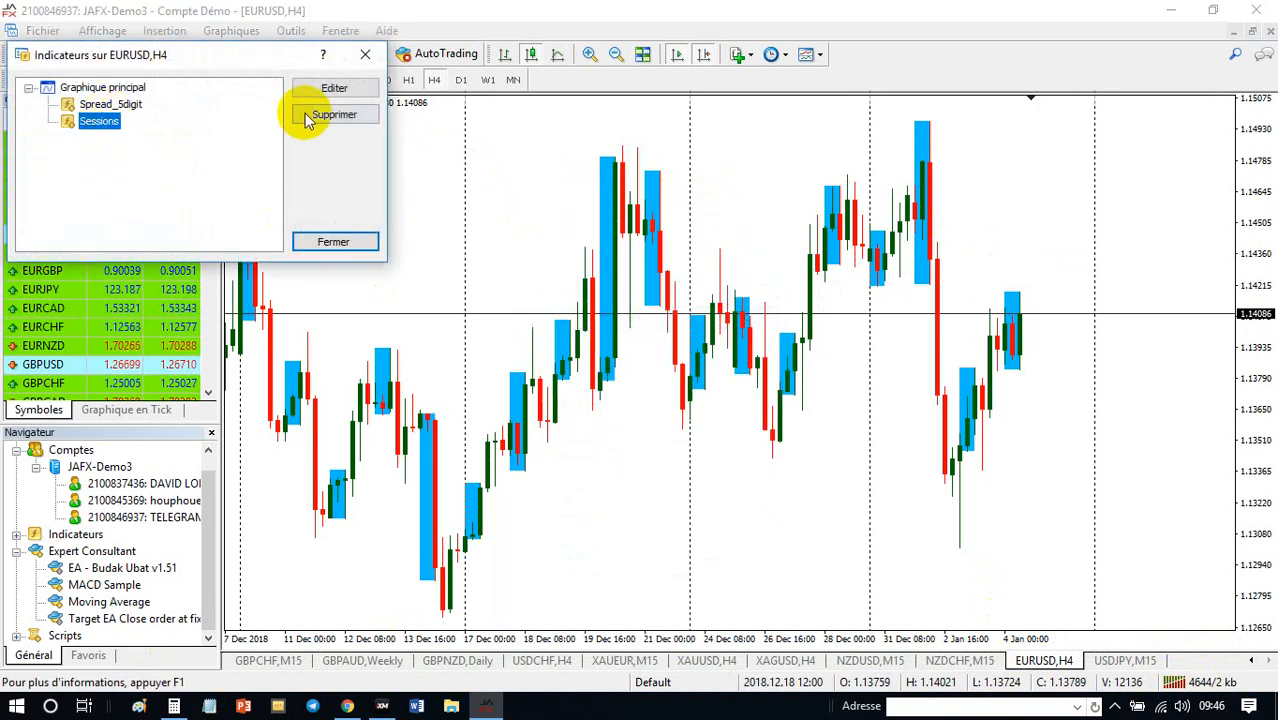
left_click(310, 118)
left_click(334, 242)
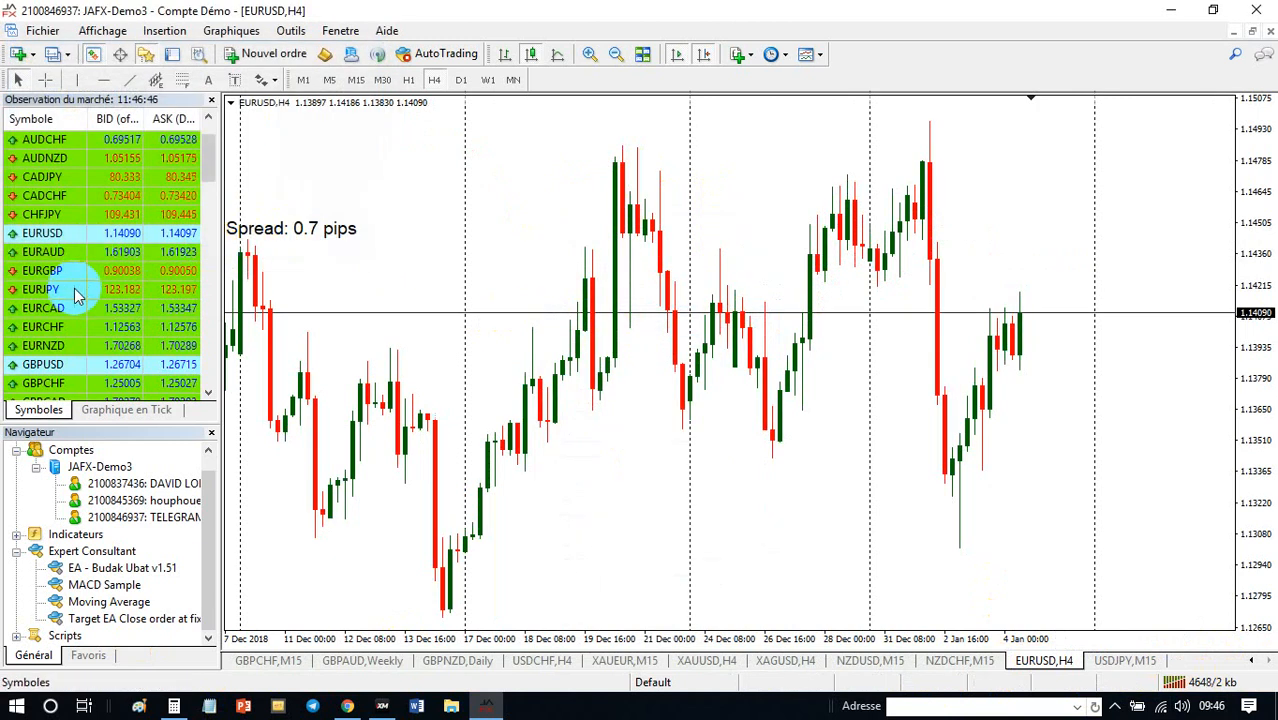
- Load CADJPY into the H4 chart and set its timeframe to M15
scroll(100, 320, "up", 3)
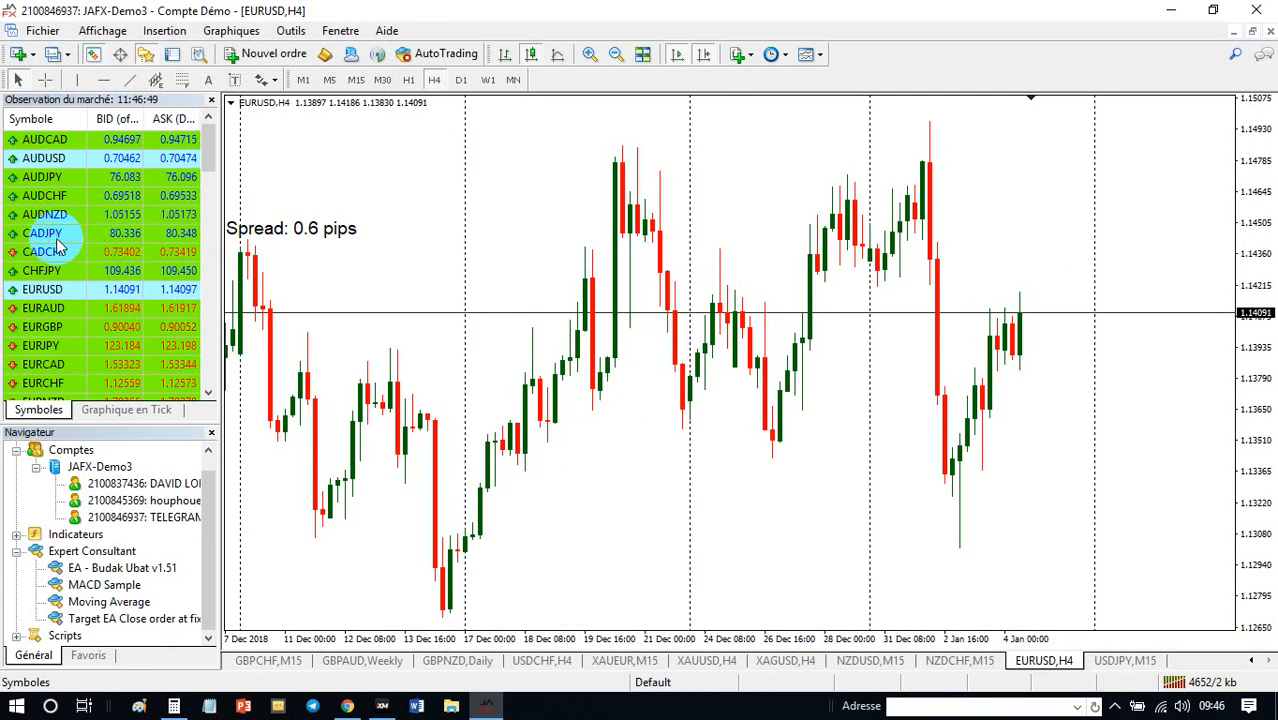
left_click_drag(57, 240, 727, 308)
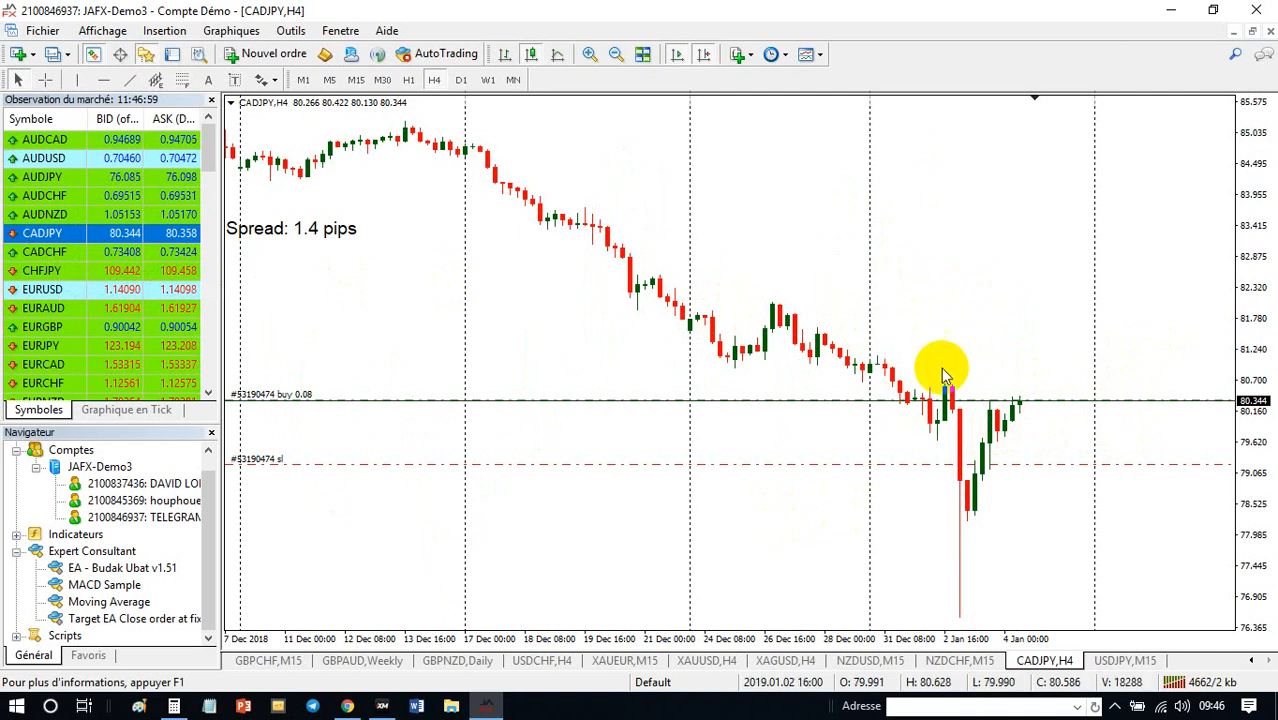
left_click(353, 79)
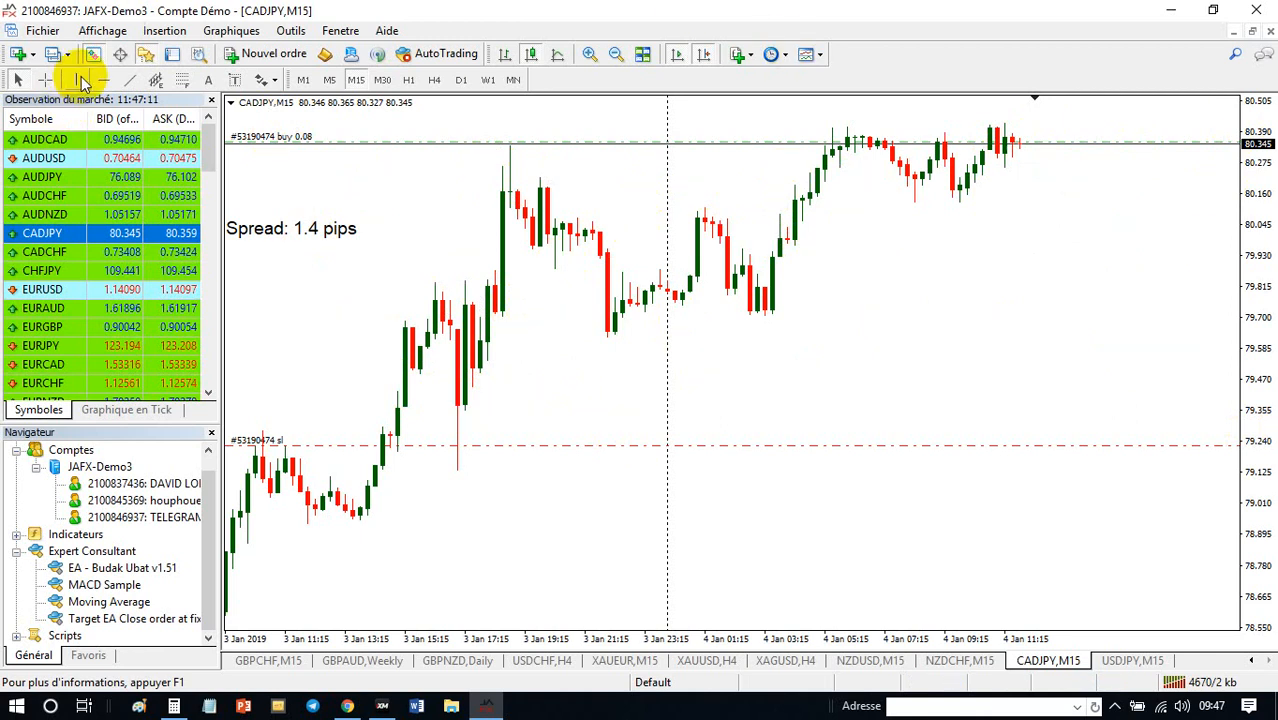
- Read an entry level below price with the crosshair and prepare a pending CADJPY Sell Stop order at 80.200
left_click(48, 80)
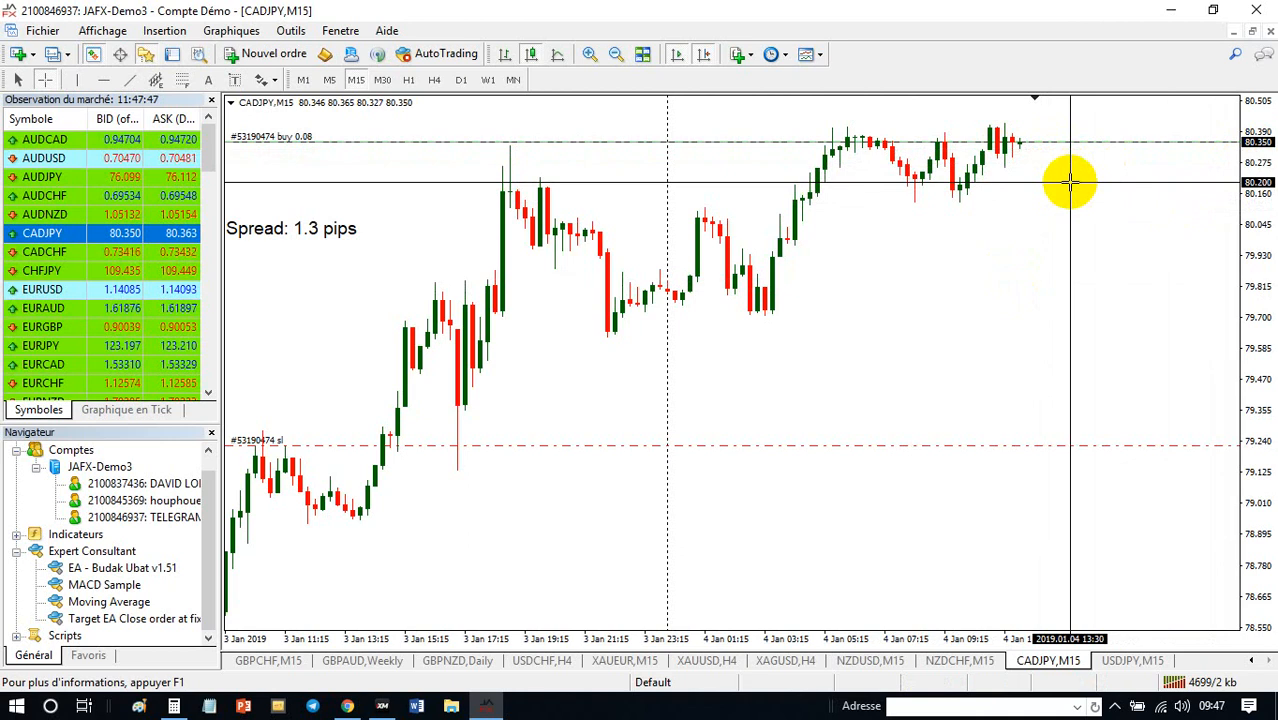
left_click(275, 55)
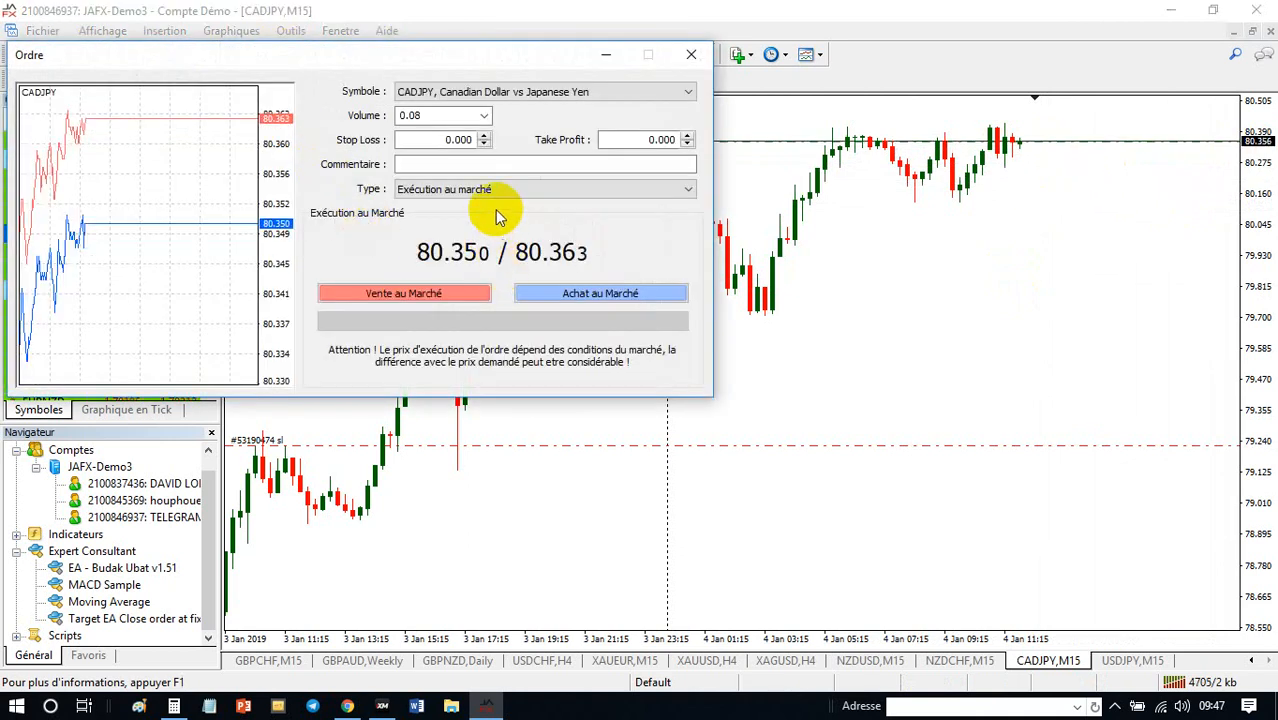
left_click(488, 190)
left_click(479, 213)
left_click(456, 240)
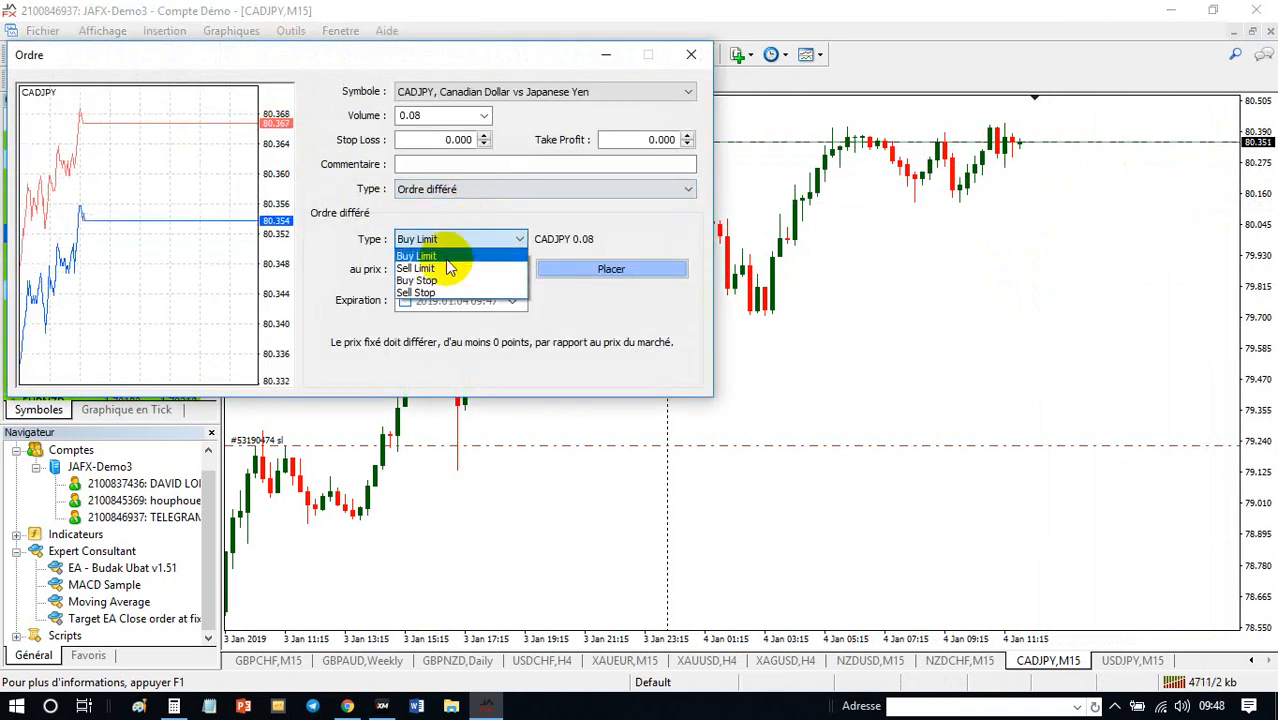
left_click(440, 292)
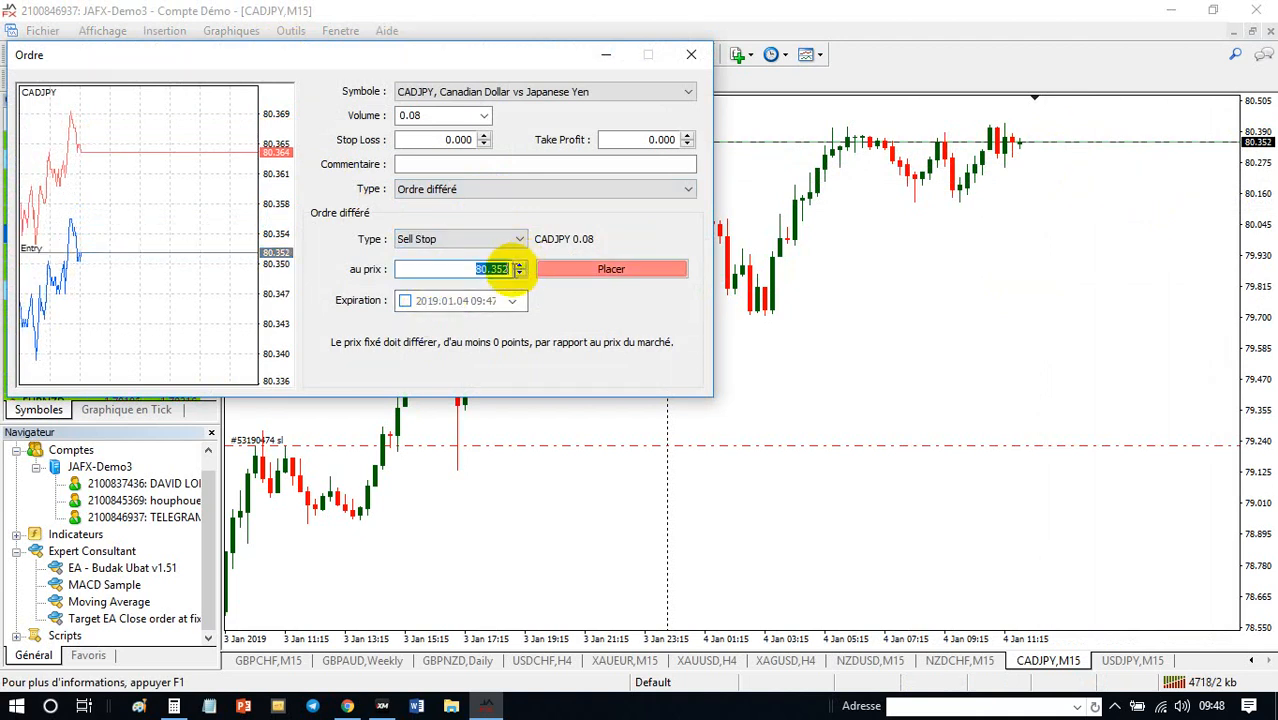
left_click_drag(494, 272, 573, 273)
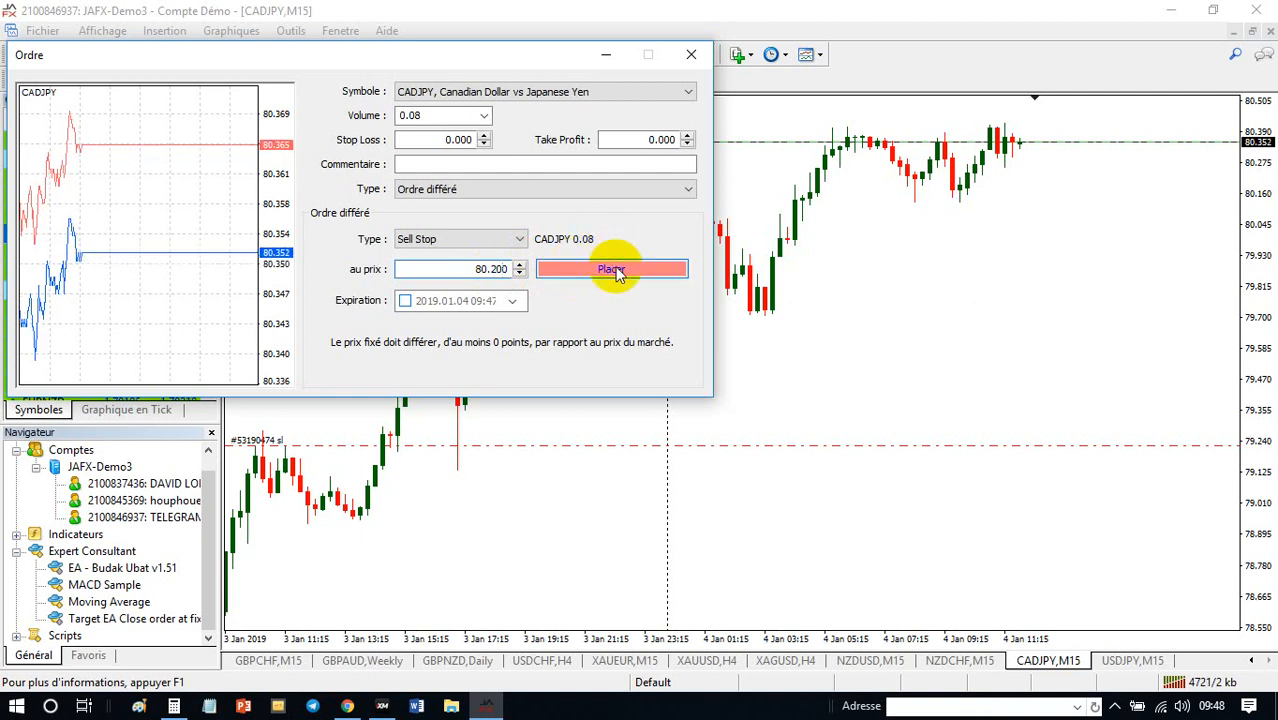
- Read a target level below the entry with the crosshair, set the take profit to 79.690, and place the CADJPY Sell Stop order
left_click_drag(480, 48, 428, 171)
left_click(46, 80)
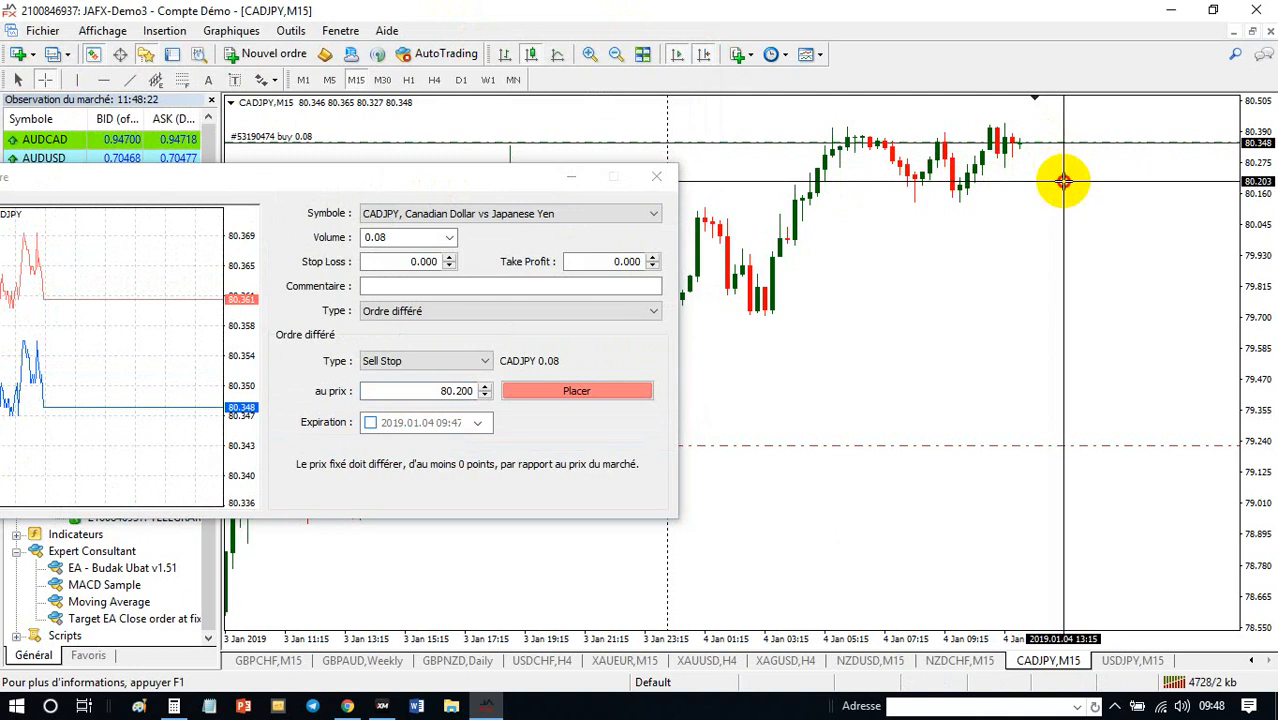
left_click_drag(1063, 181, 1068, 320)
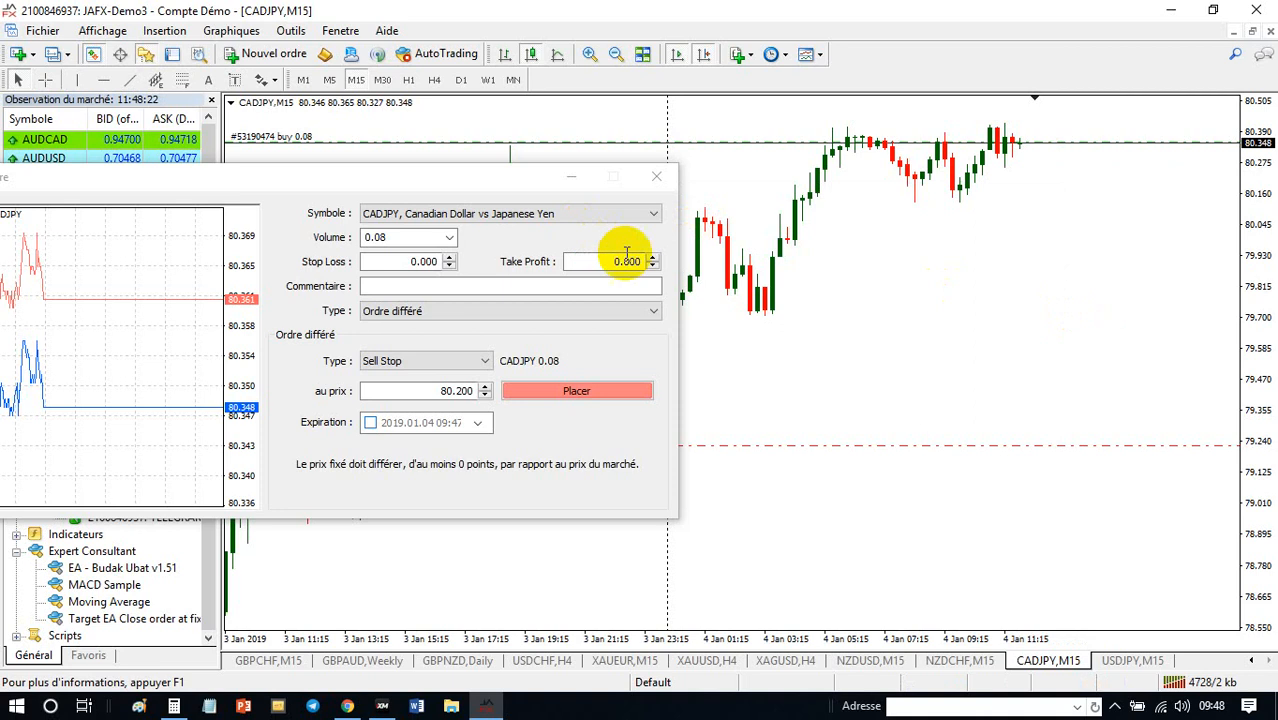
left_click(651, 258)
double_click(624, 261)
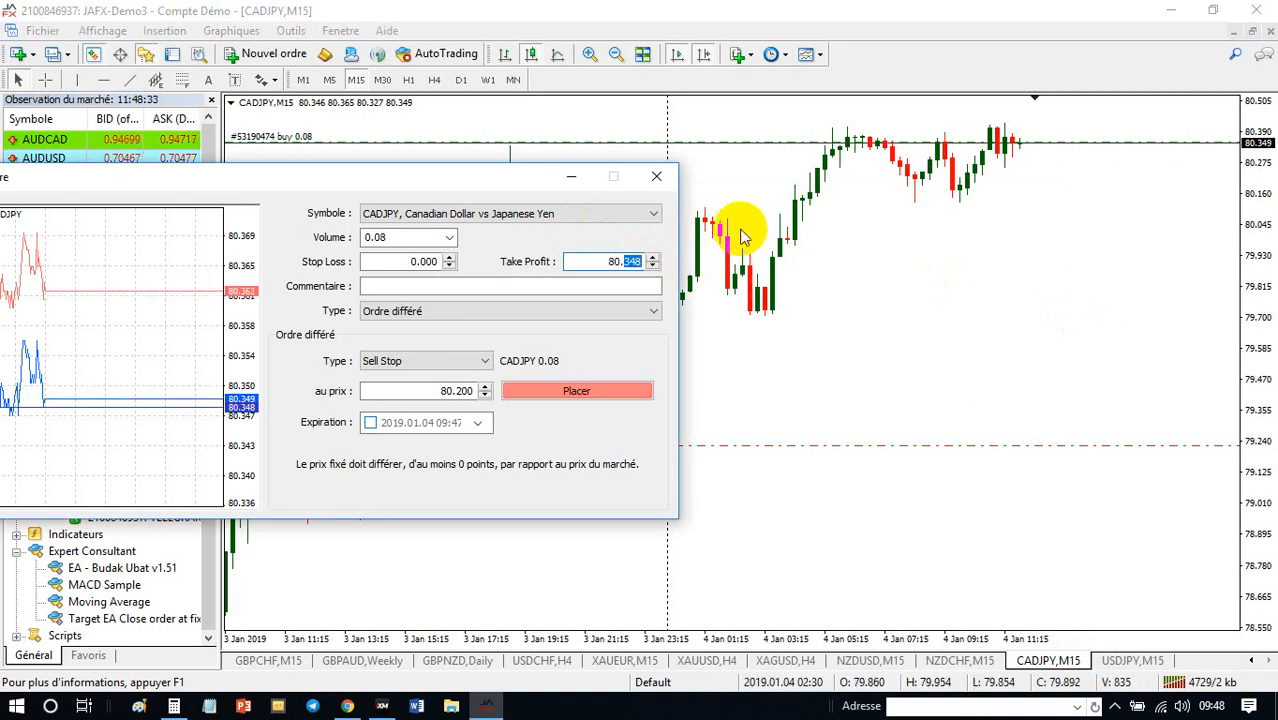
key("BackSpace")
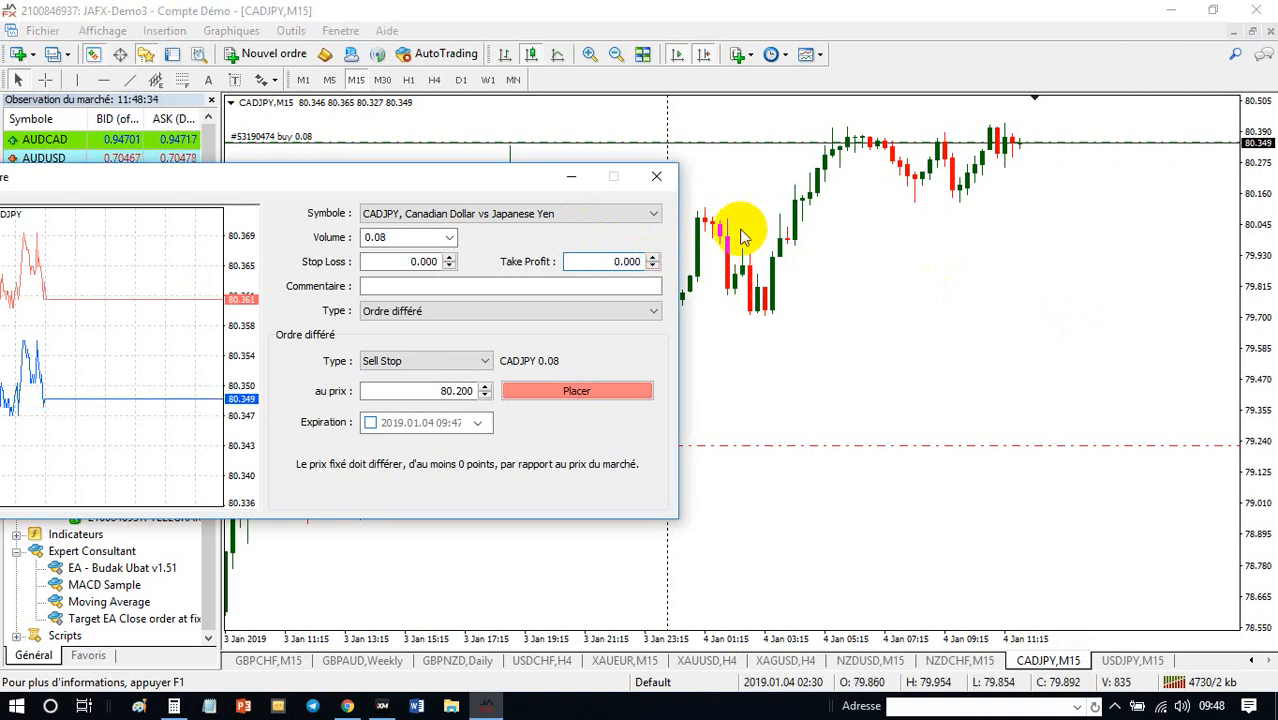
type("79.690")
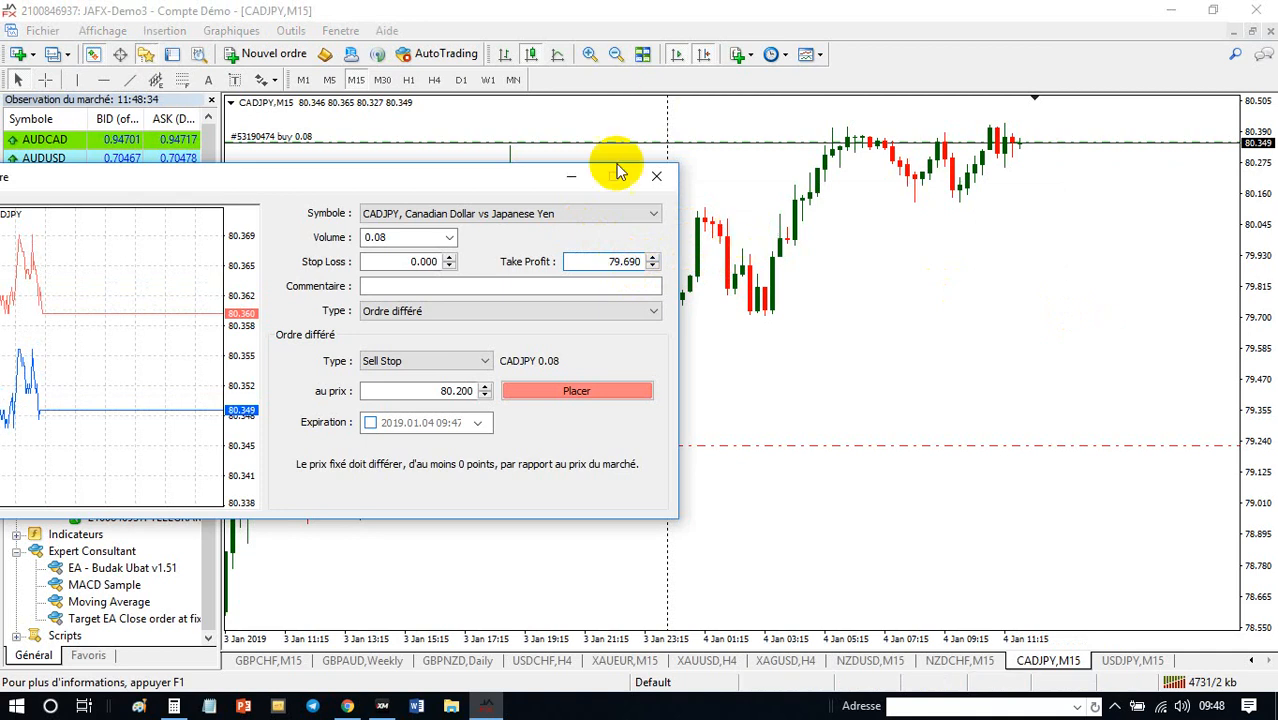
left_click(590, 394)
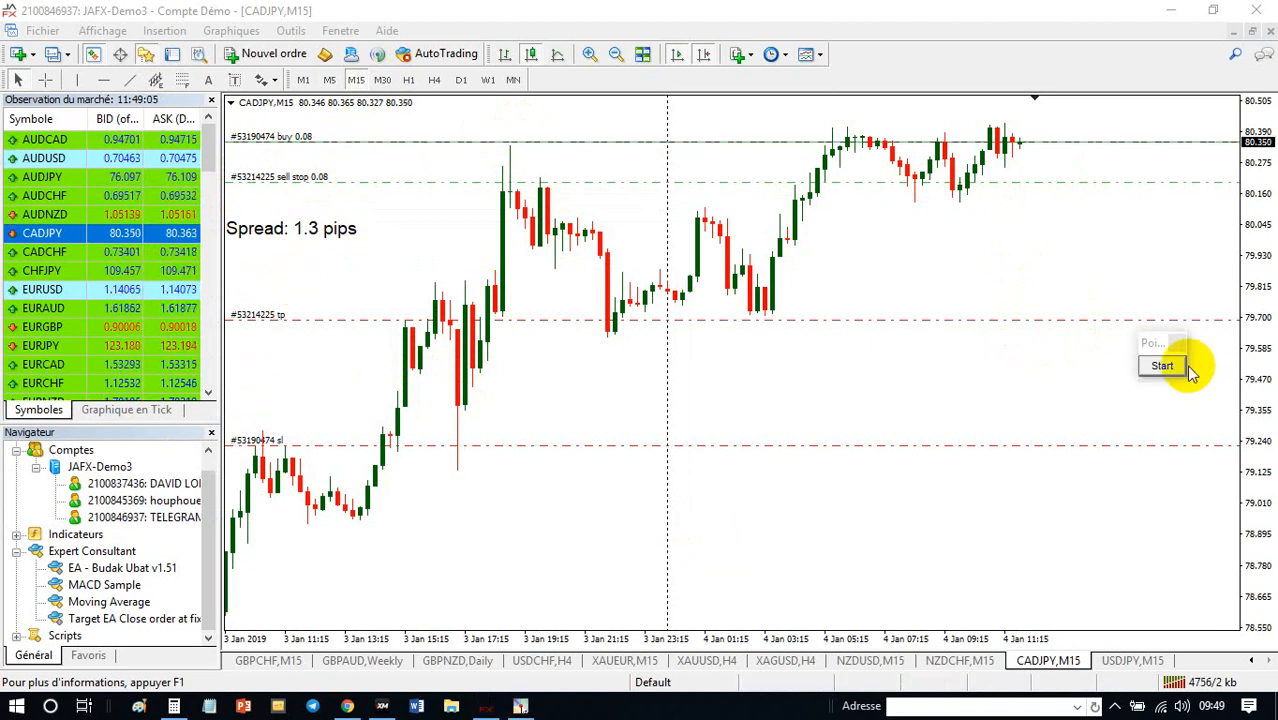
- Circle the sell stop order label on the CADJPY chart in blue with the screen annotation tool, undoing a second ellipse beside the latest candle
left_click(1166, 363)
left_click(1150, 608)
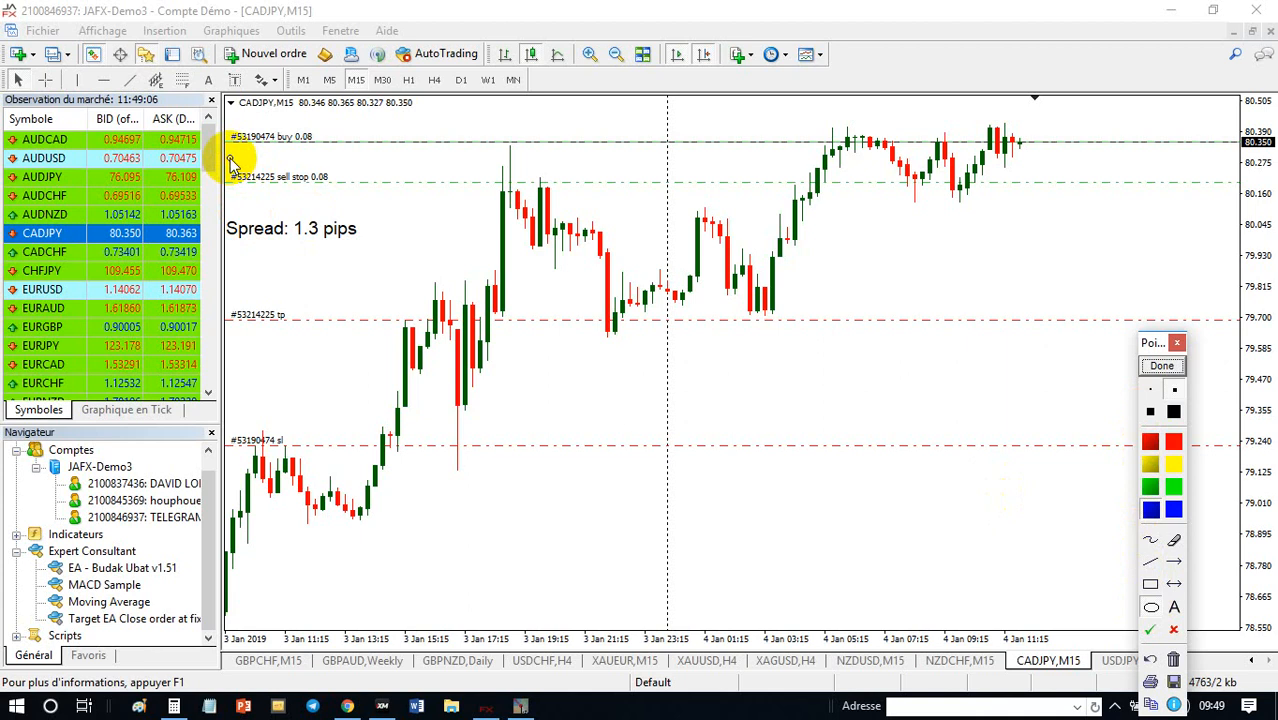
mouse_move(230, 163)
left_mouse_down()
mouse_move(305, 226)
mouse_move(345, 218)
left_mouse_up()
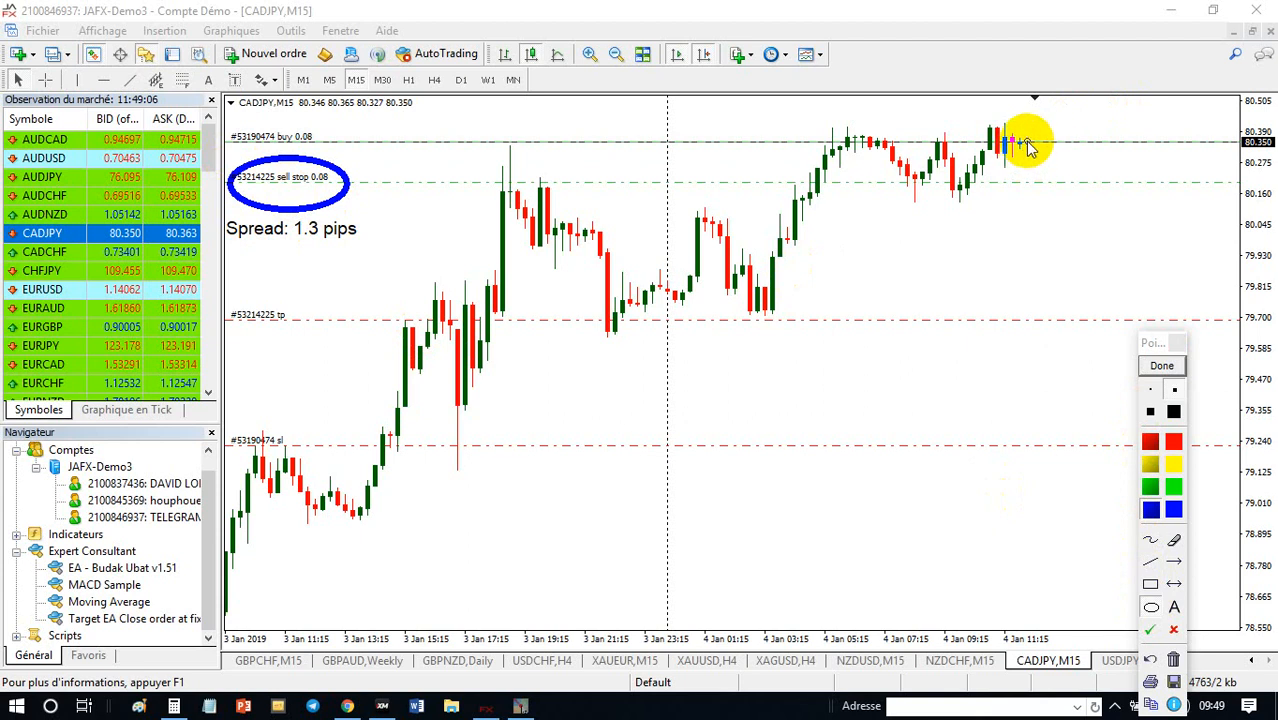
left_click_drag(1020, 148, 1036, 252)
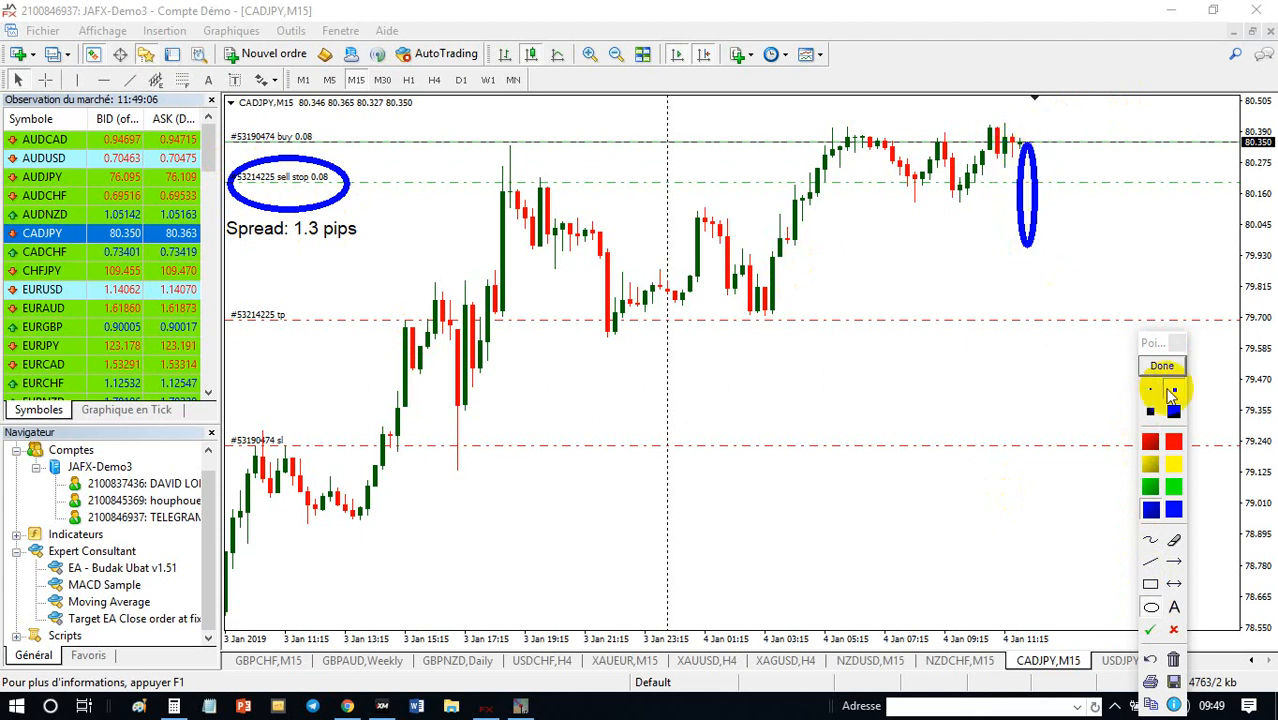
left_click(1150, 660)
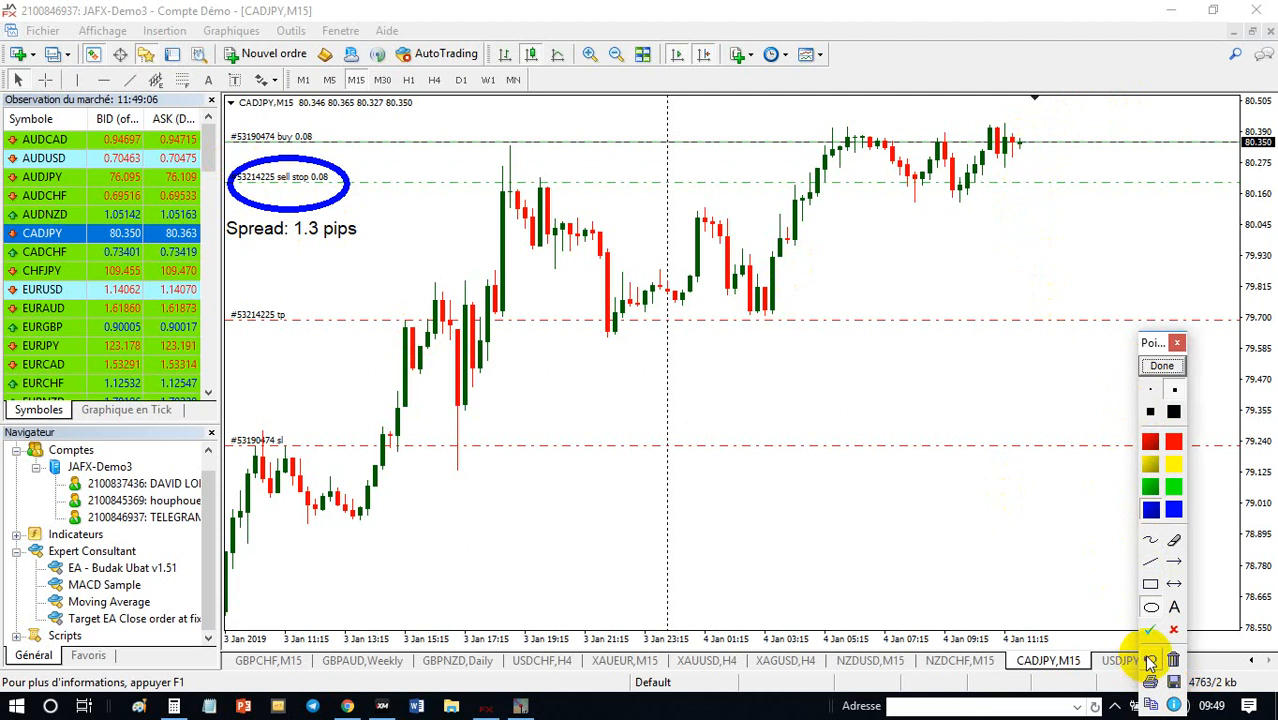
- Illustrate a fall with a straight blue line from the latest CADJPY candle down to the take-profit level, and end the screen annotation
left_click(1150, 563)
left_click_drag(1021, 143, 1040, 321)
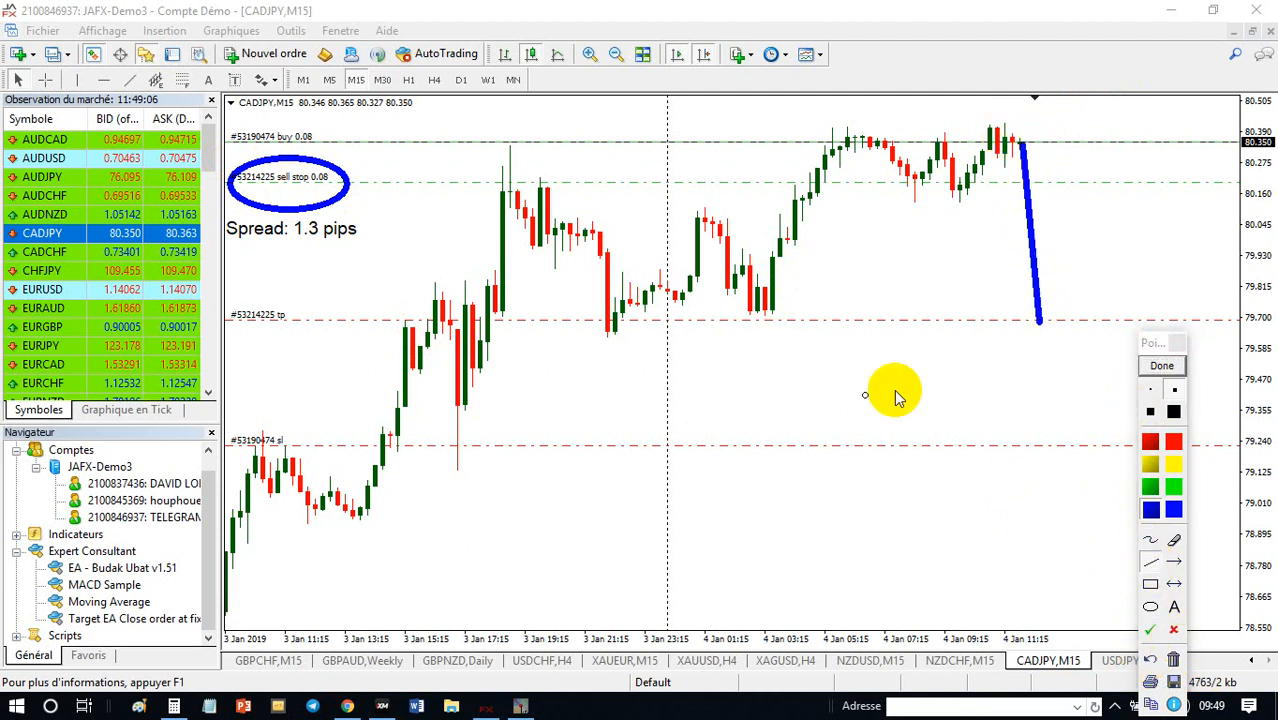
left_click(1162, 365)
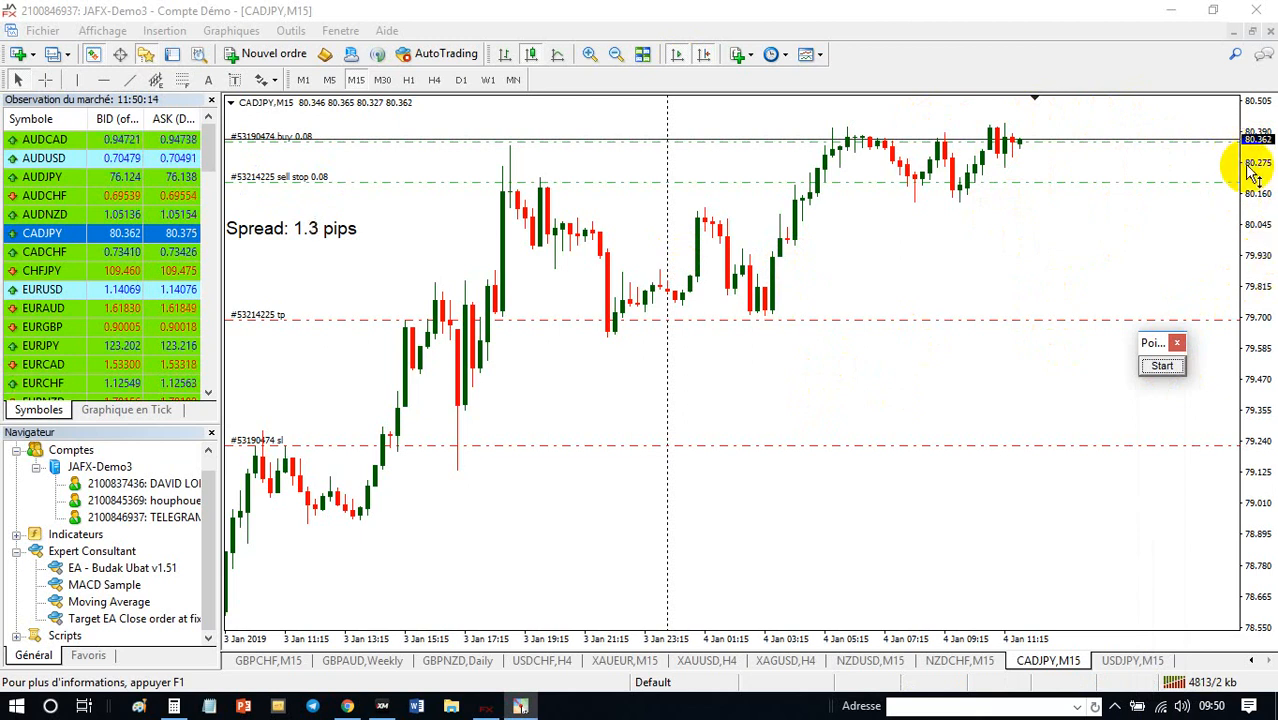
- Start a new CADJPY order as a pending order of type Buy Stop
left_click_drag(1254, 171, 1254, 200)
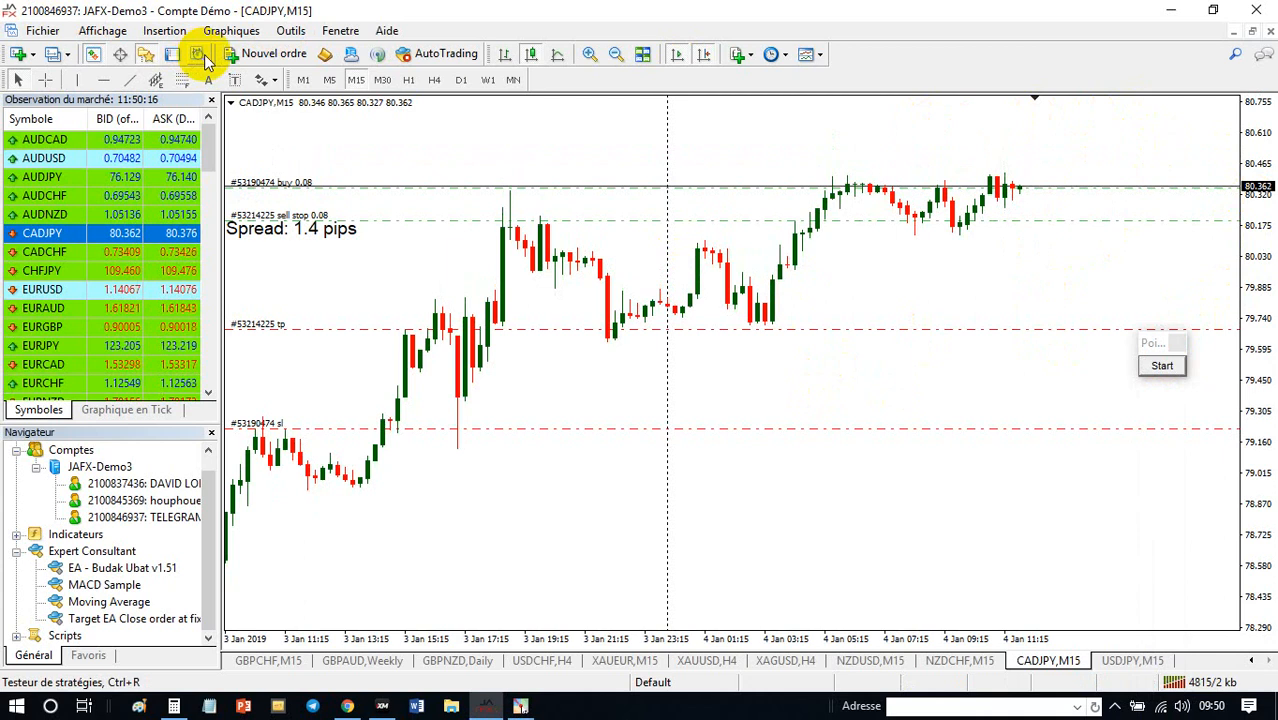
left_click(268, 54)
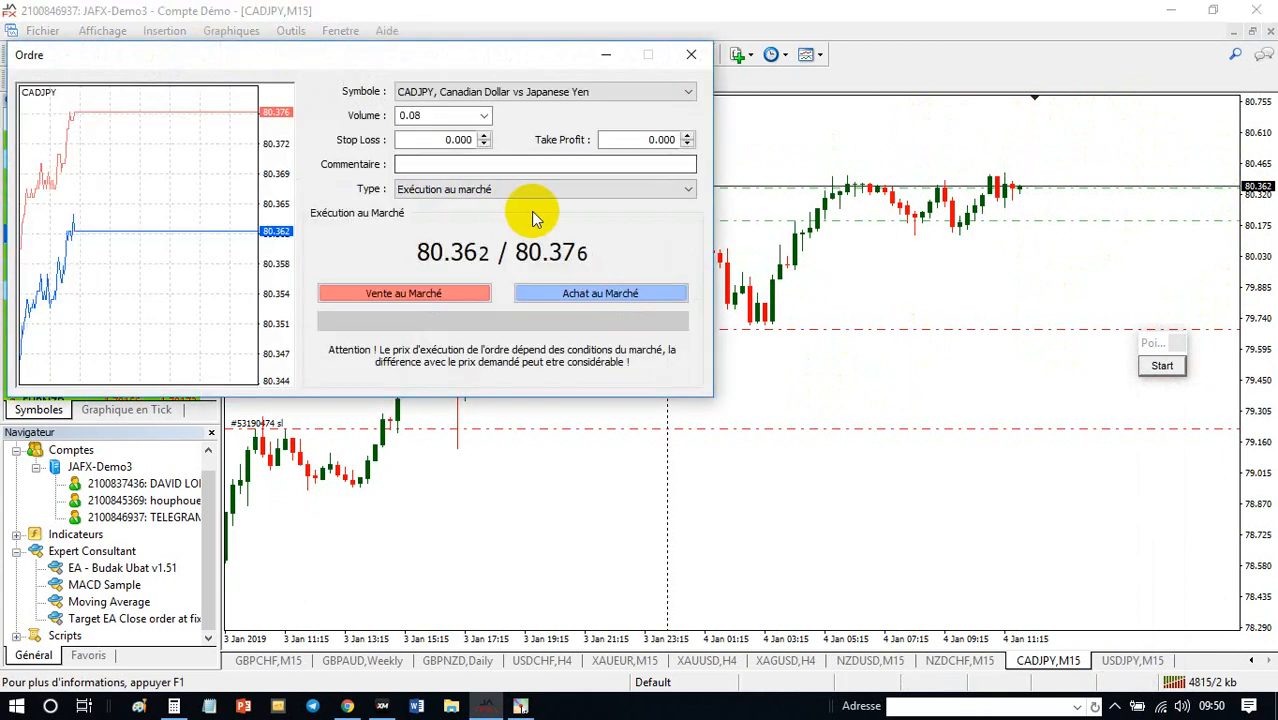
left_click(542, 189)
left_click(542, 213)
left_click(471, 239)
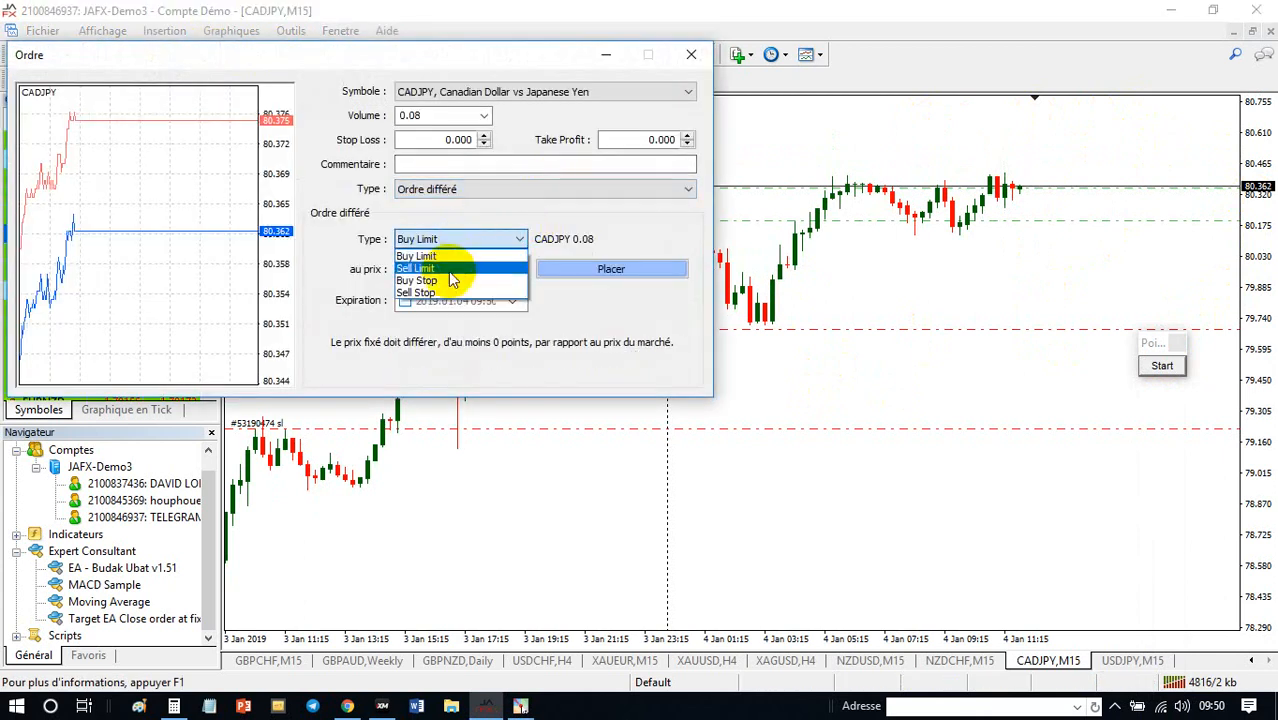
left_click(450, 280)
- Set the Buy Stop entry price to 80.500 and place the pending order
left_click(519, 265)
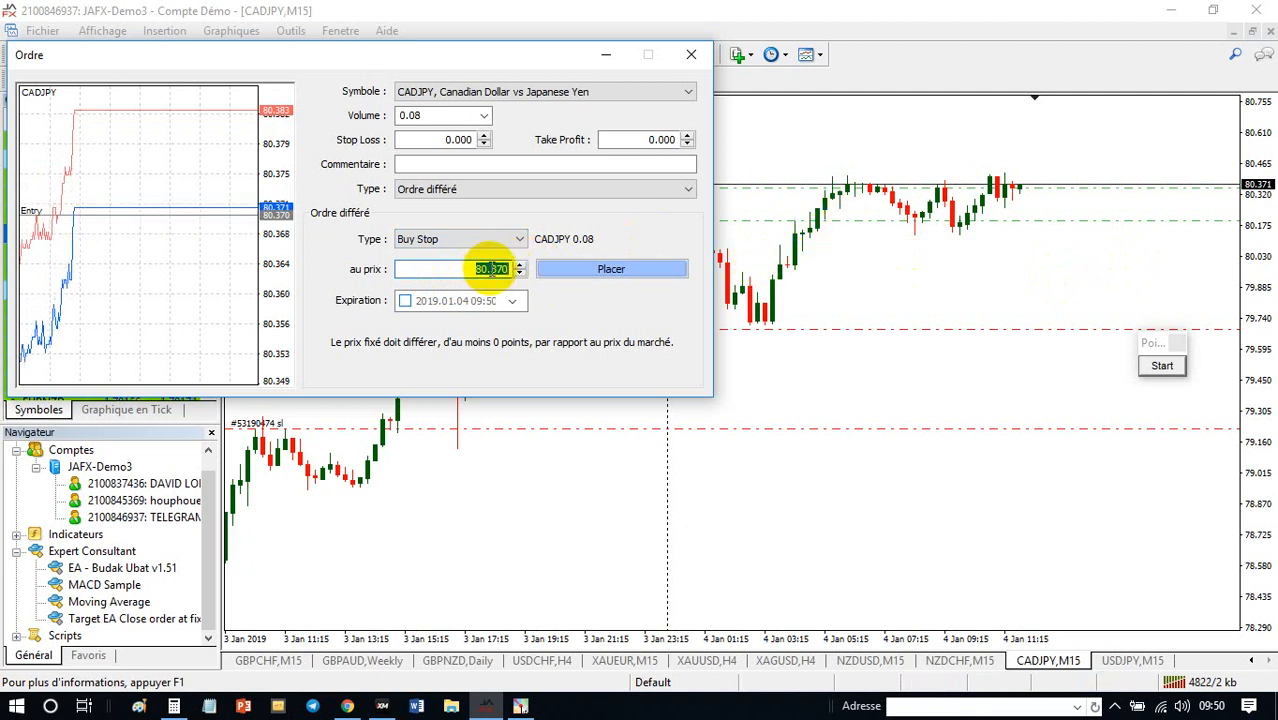
left_click_drag(491, 268, 542, 266)
type("50")
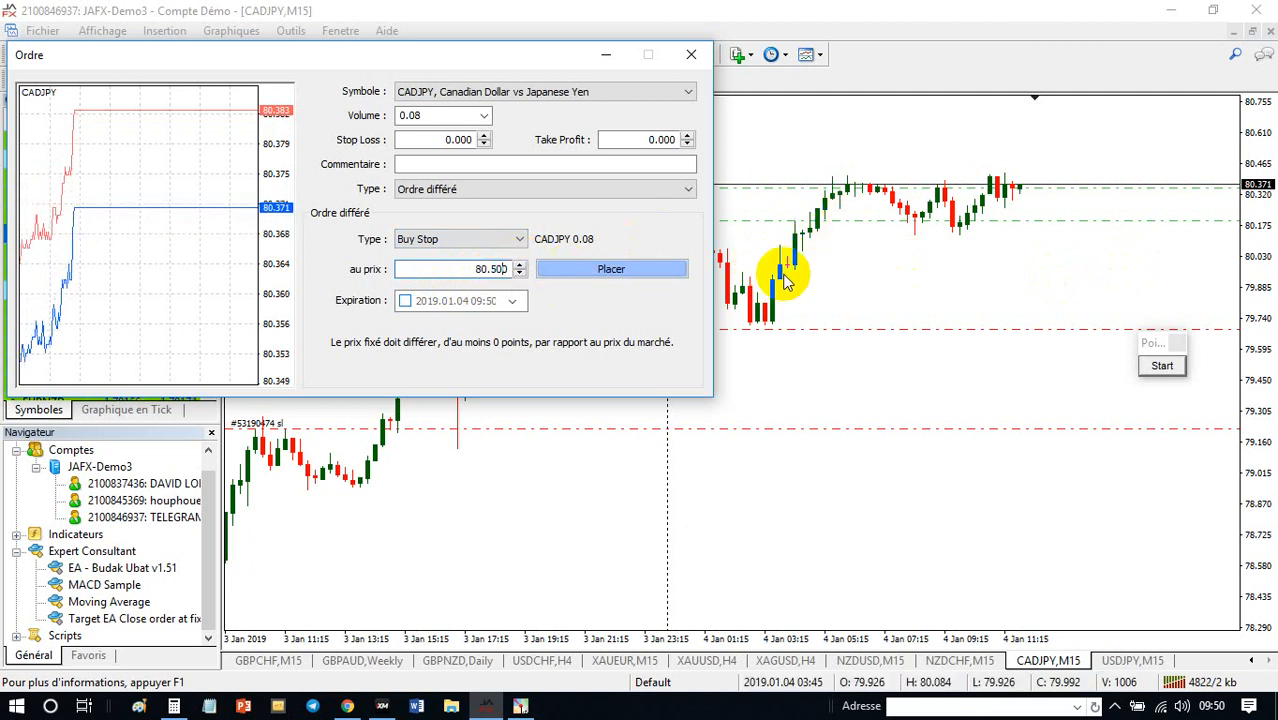
type("0")
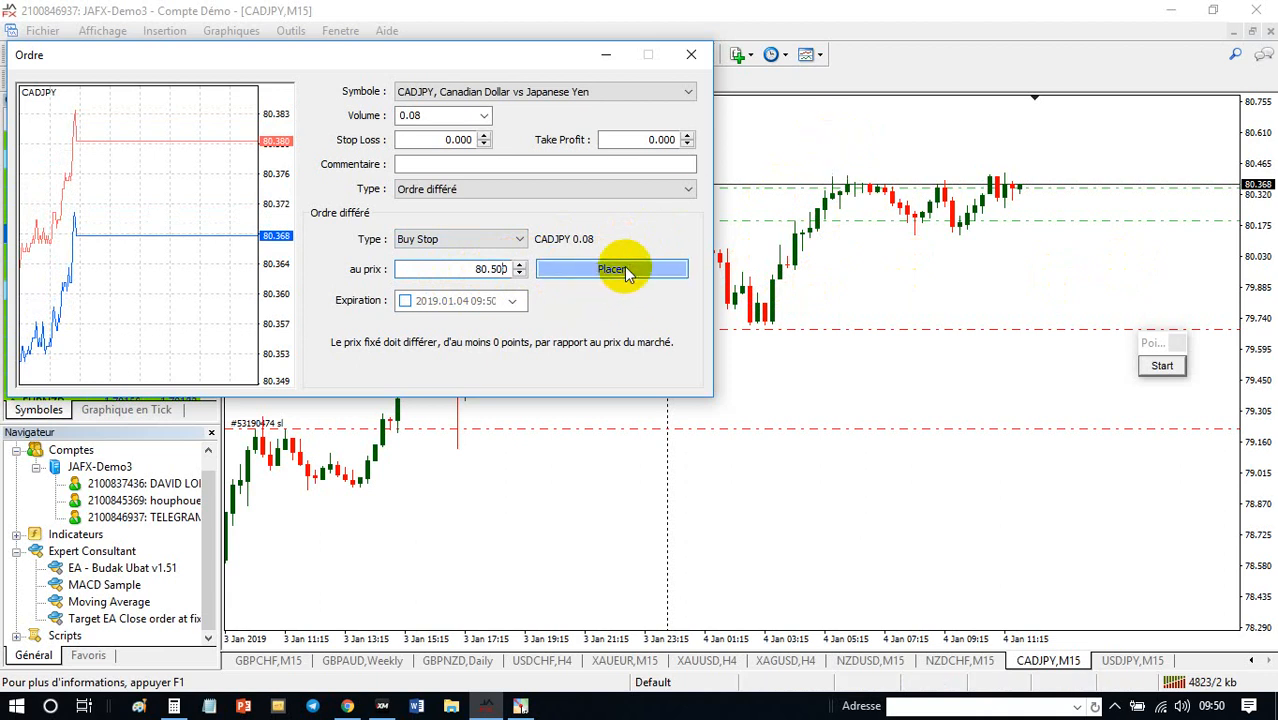
left_click(627, 272)
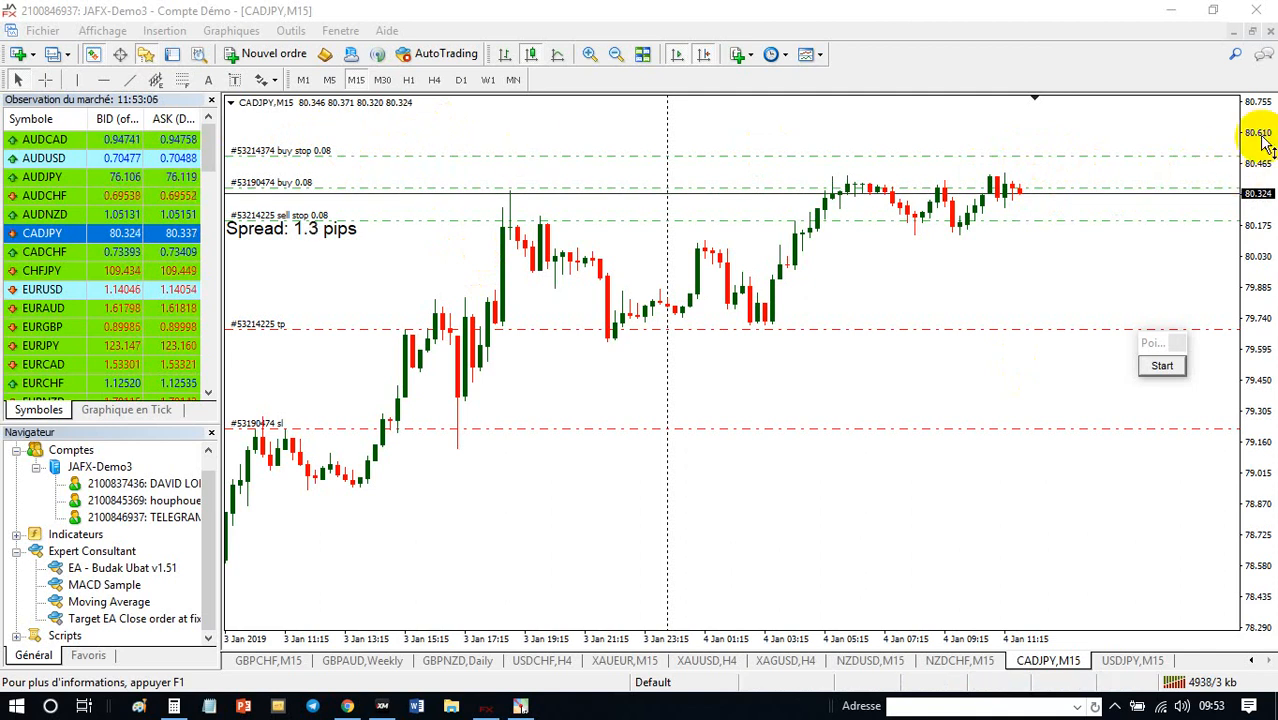
- Load USDCHF from the market watch into the M15 chart, and replace it with USDJPY
left_click_drag(1263, 143, 1256, 158)
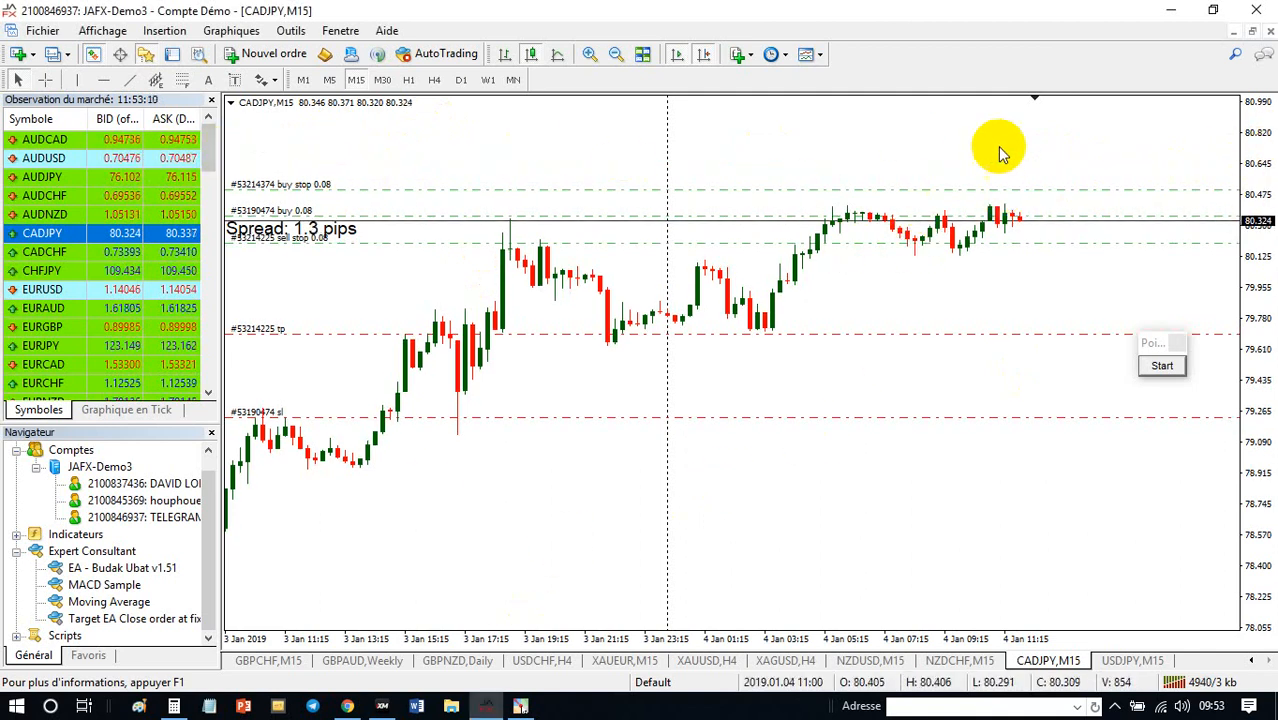
left_click_drag(1258, 191, 1258, 65)
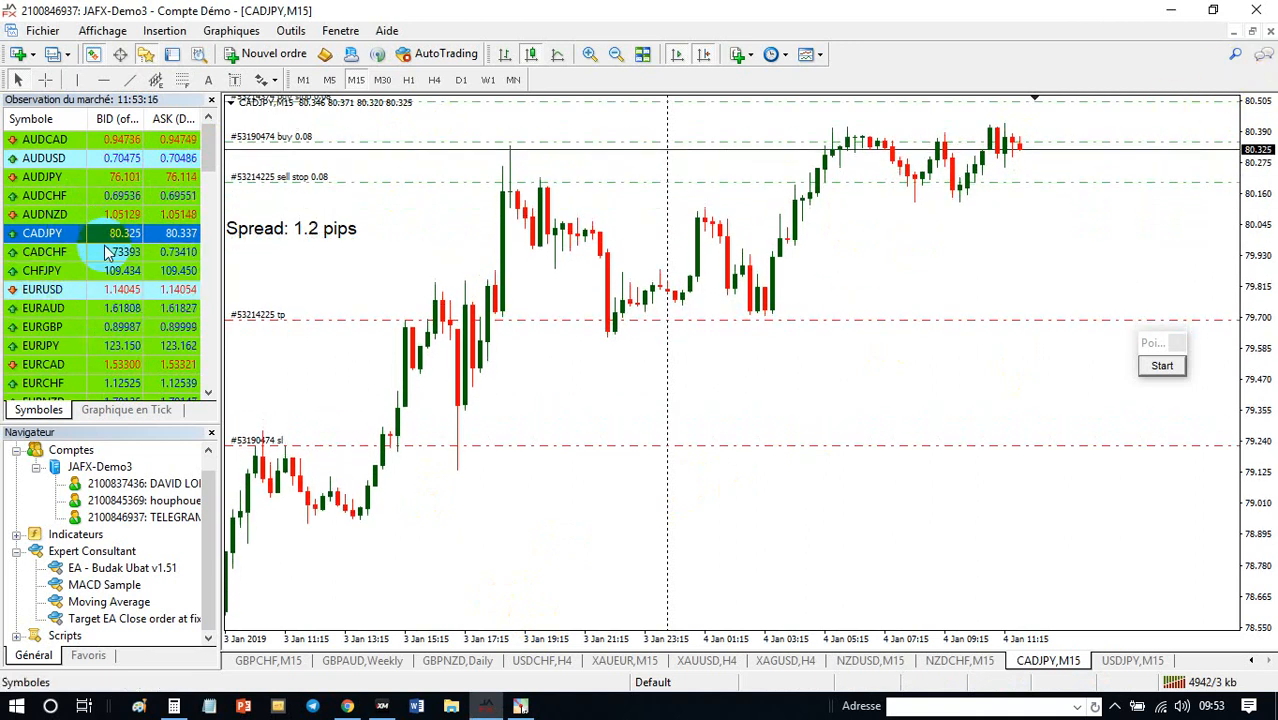
scroll(110, 262, "down", 2)
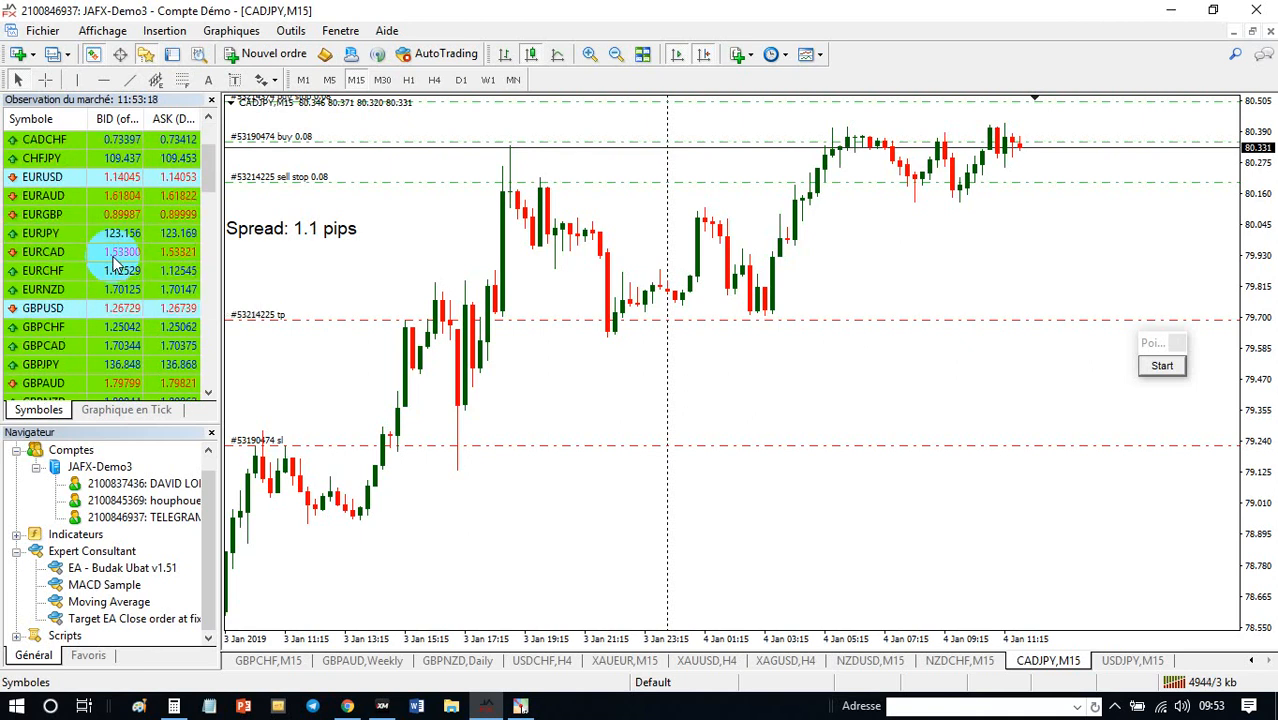
scroll(113, 264, "down", 1)
scroll(95, 310, "down", 1)
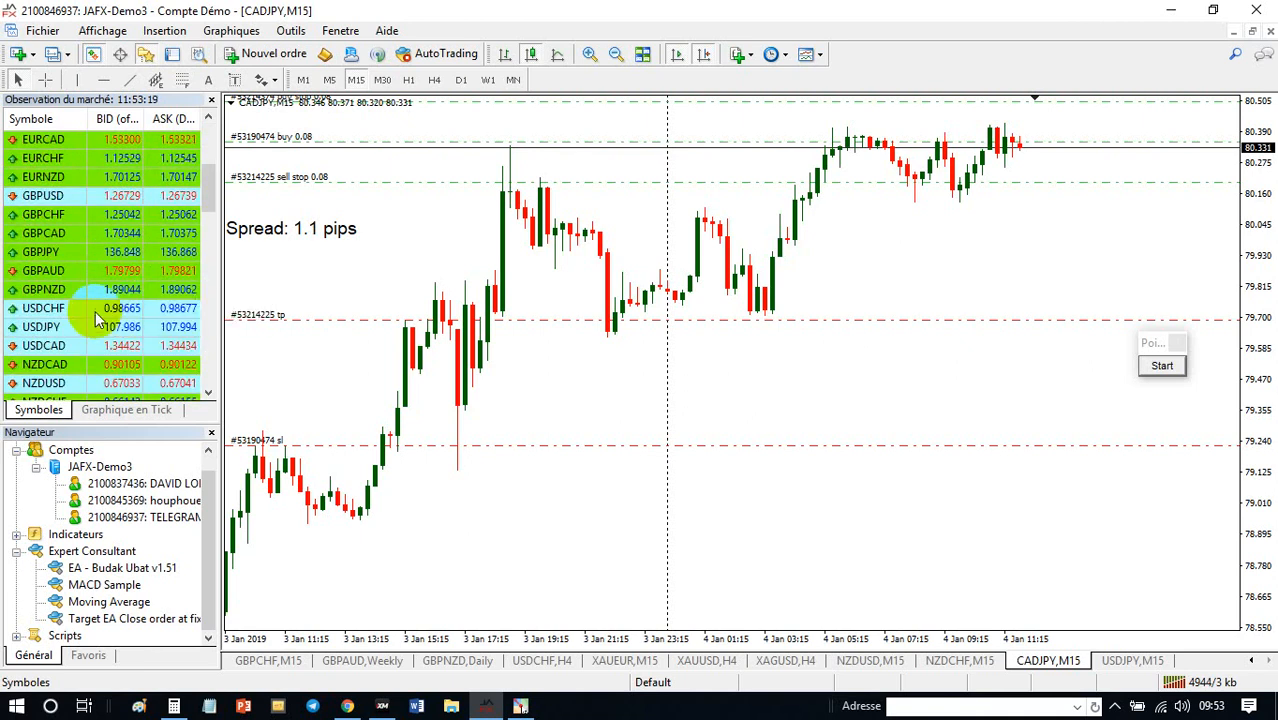
left_click(42, 313)
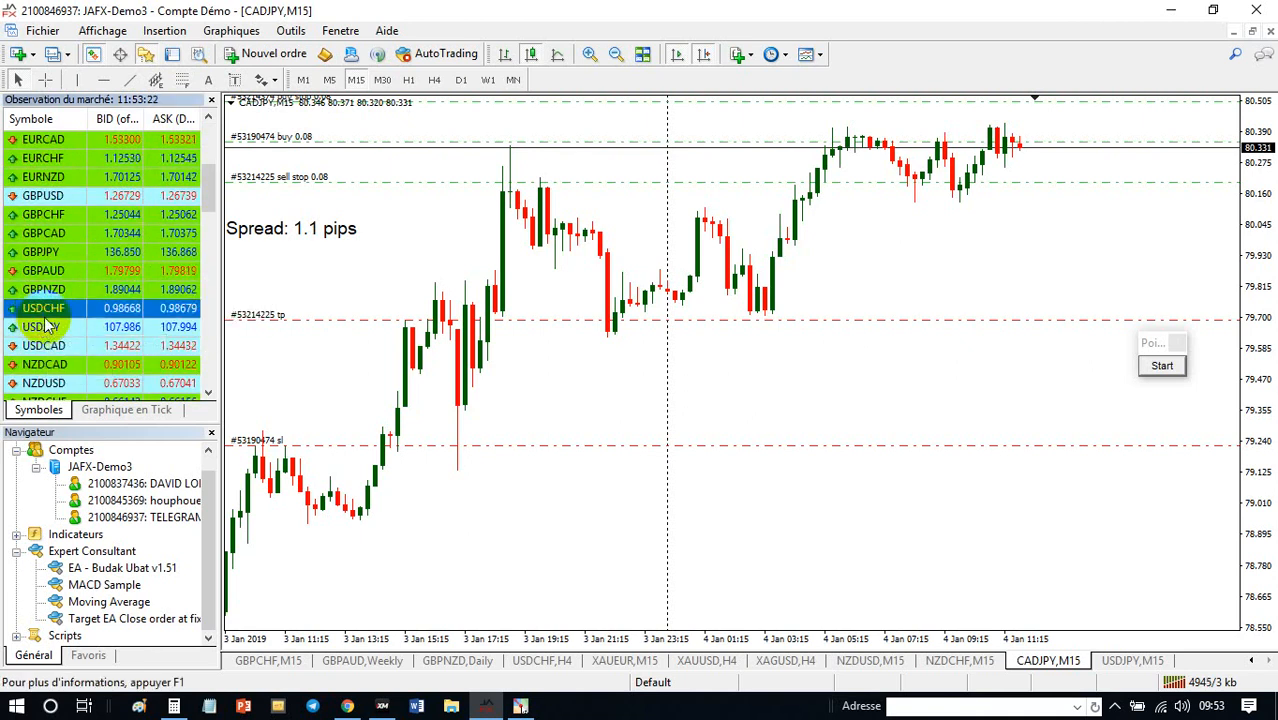
left_click_drag(44, 316, 442, 291)
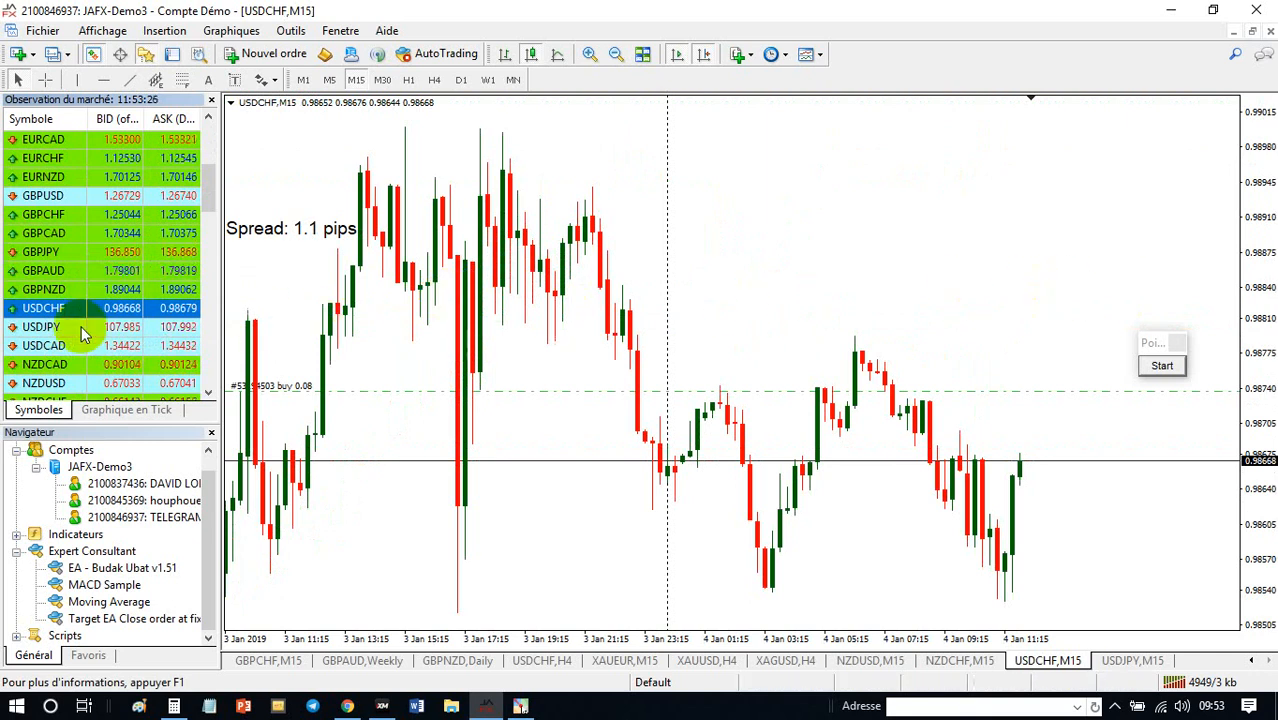
left_click_drag(83, 334, 699, 208)
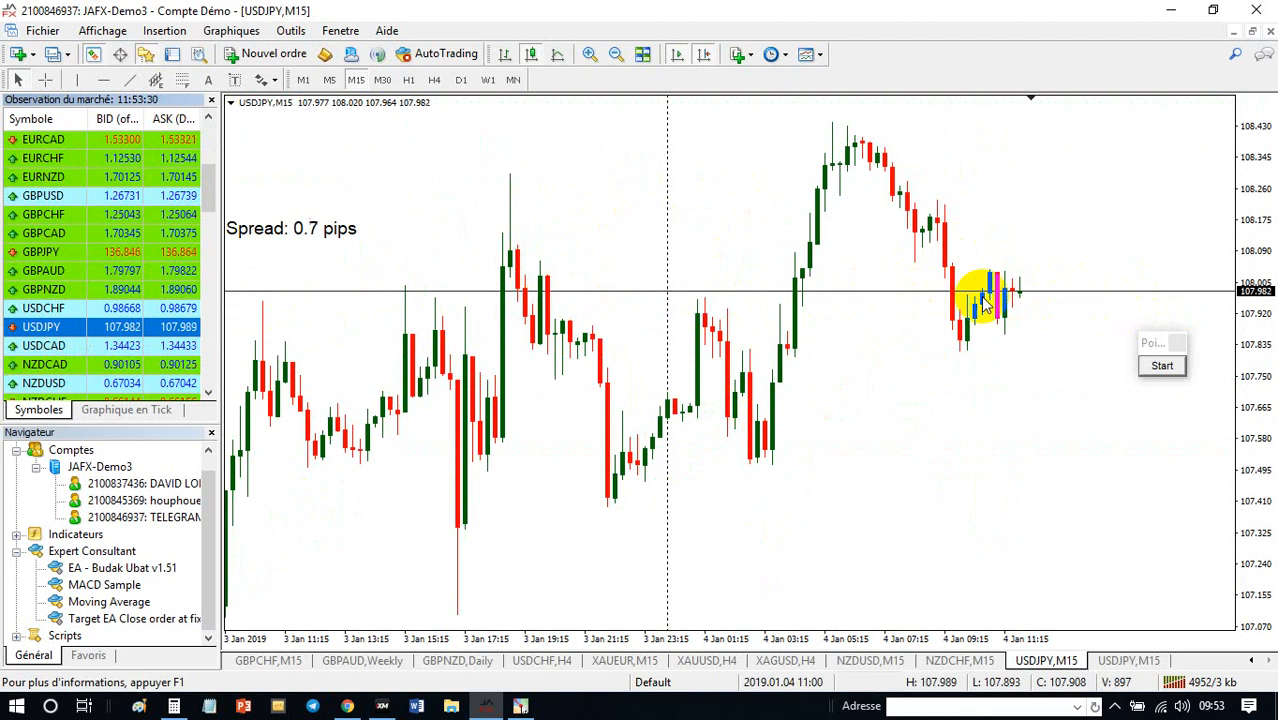
- Draw horizontal lines above and below the current USDJPY price and adjust them to about 108.154 and 107.849
left_click(44, 80)
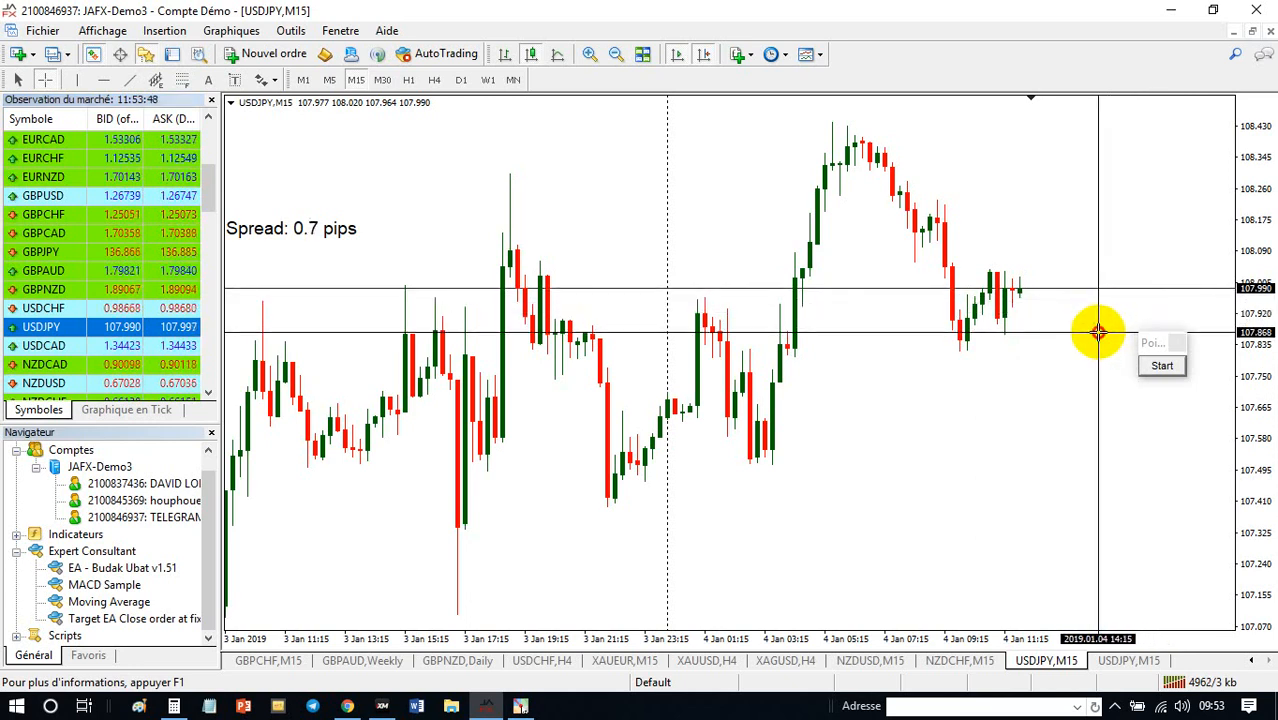
left_click(98, 84)
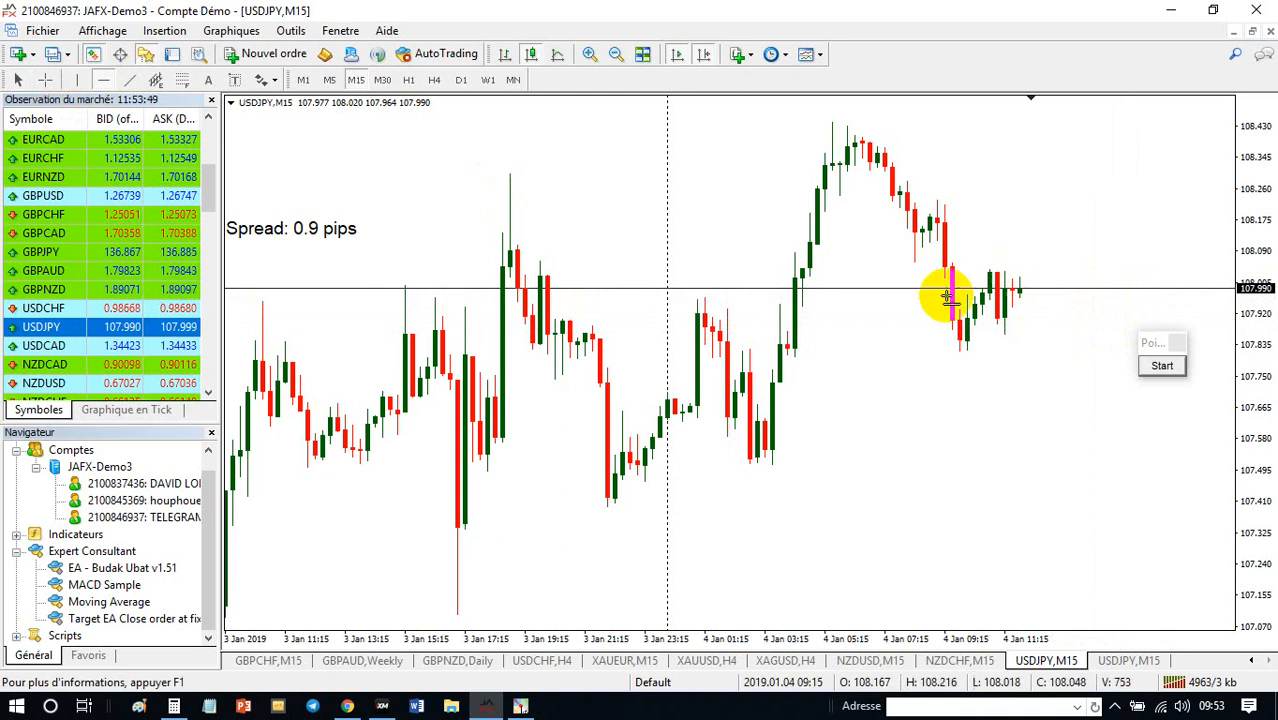
left_click(1018, 330)
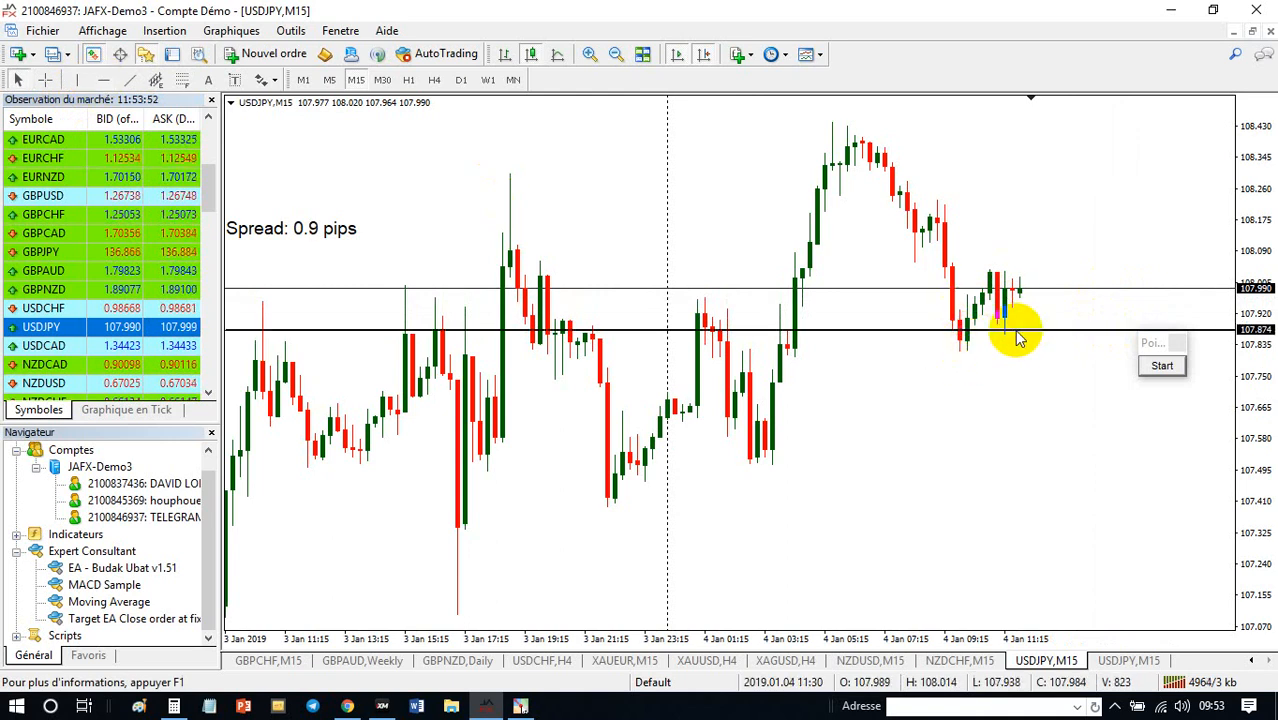
left_click(103, 80)
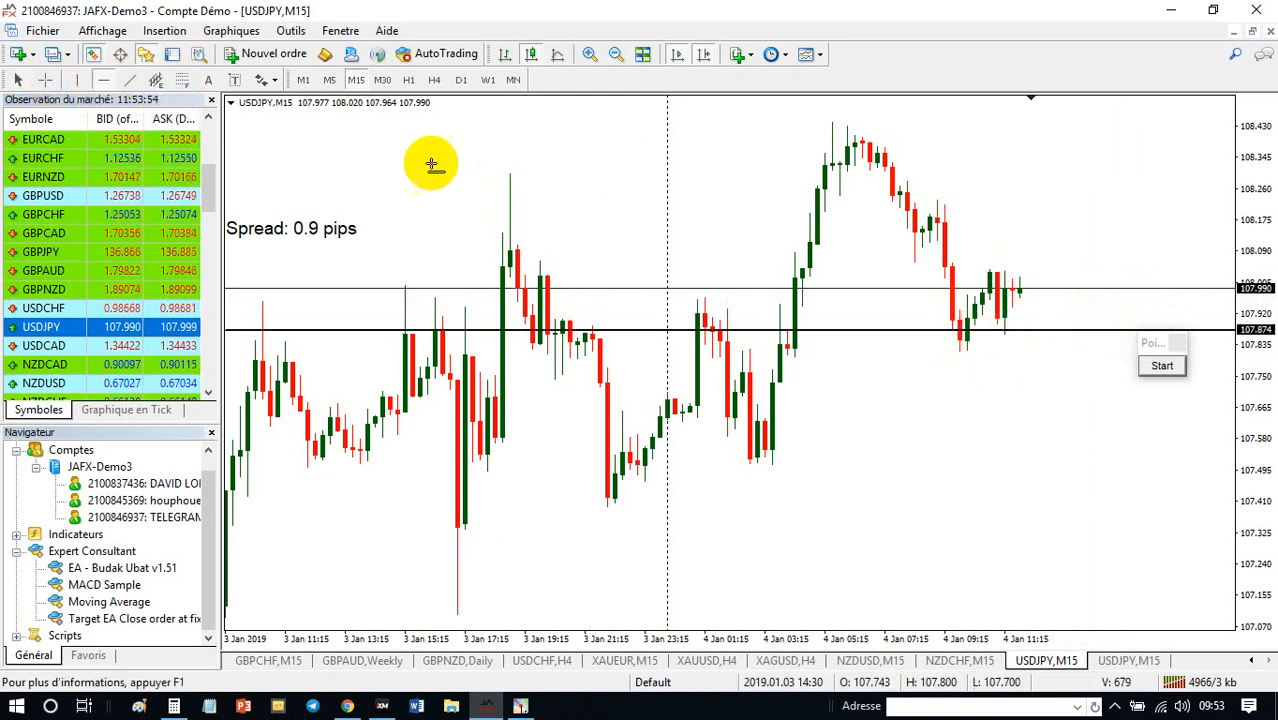
left_click(1073, 224)
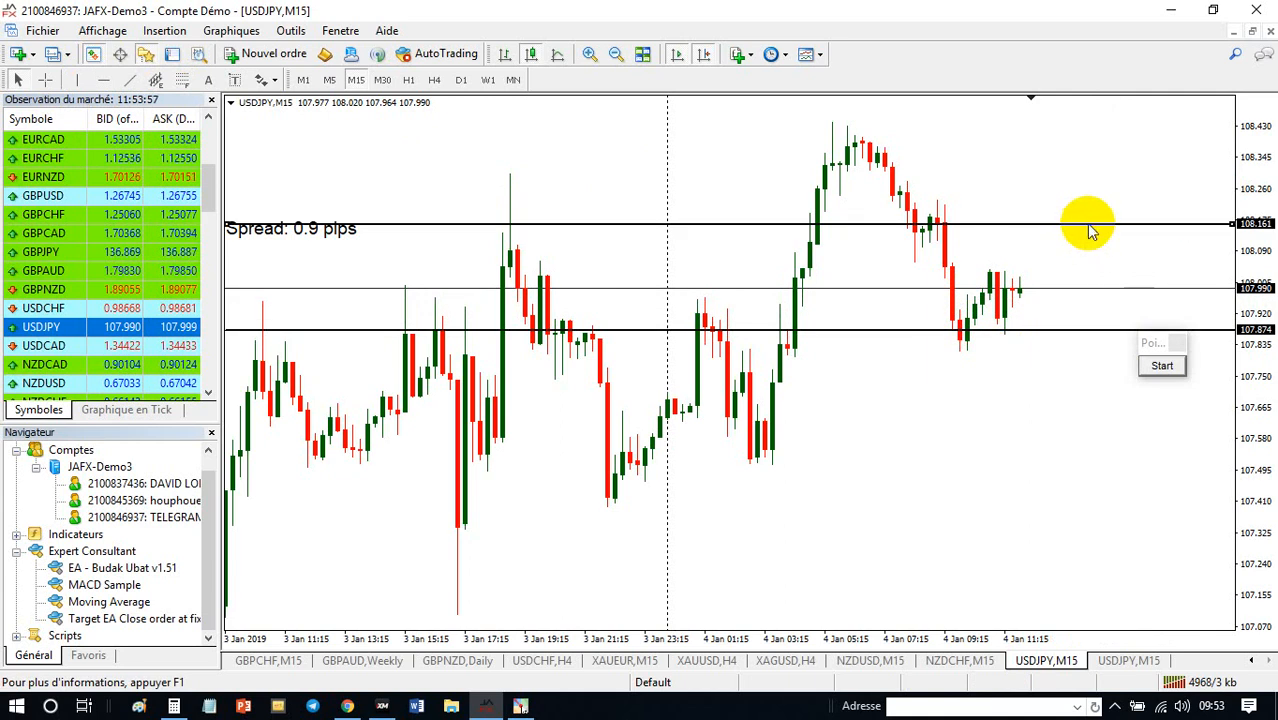
double_click(1088, 226)
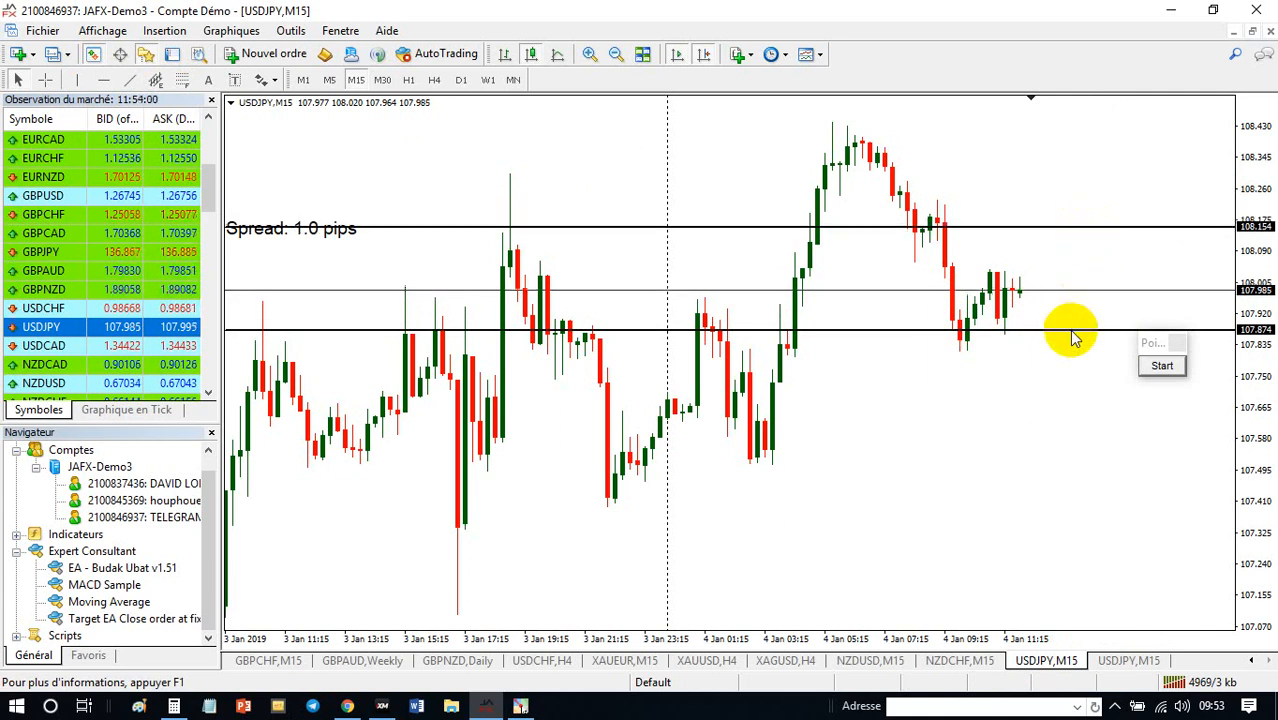
left_click_drag(1071, 331, 1068, 342)
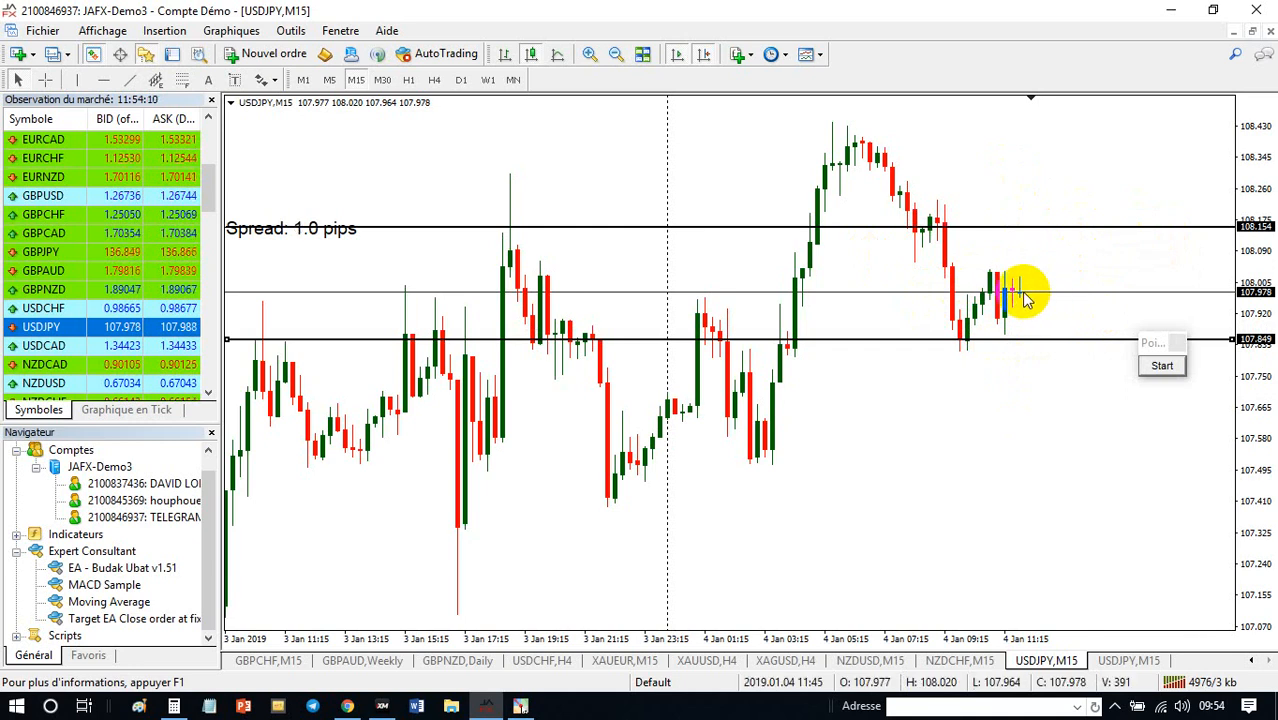
- Load AUDUSD from the market watch into the chart in place of USDJPY, keeping the M15 timeframe
mouse_move(1024, 300)
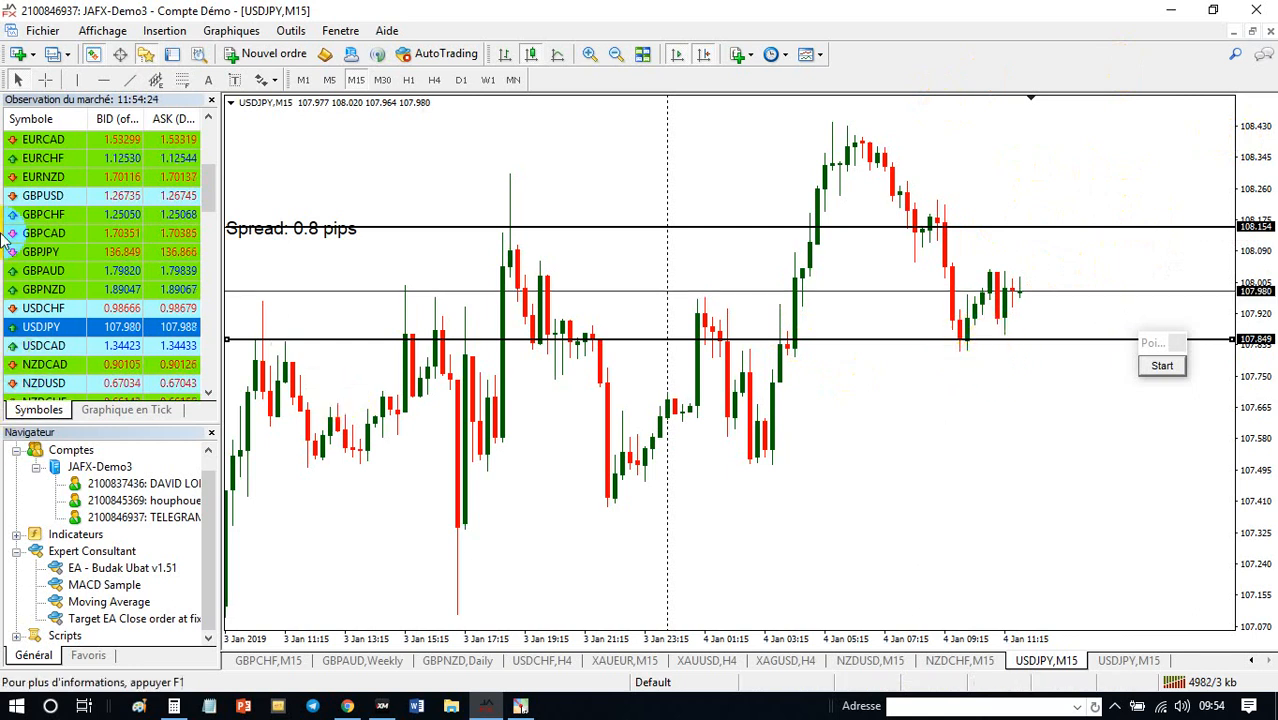
scroll(90, 247, "up", 1)
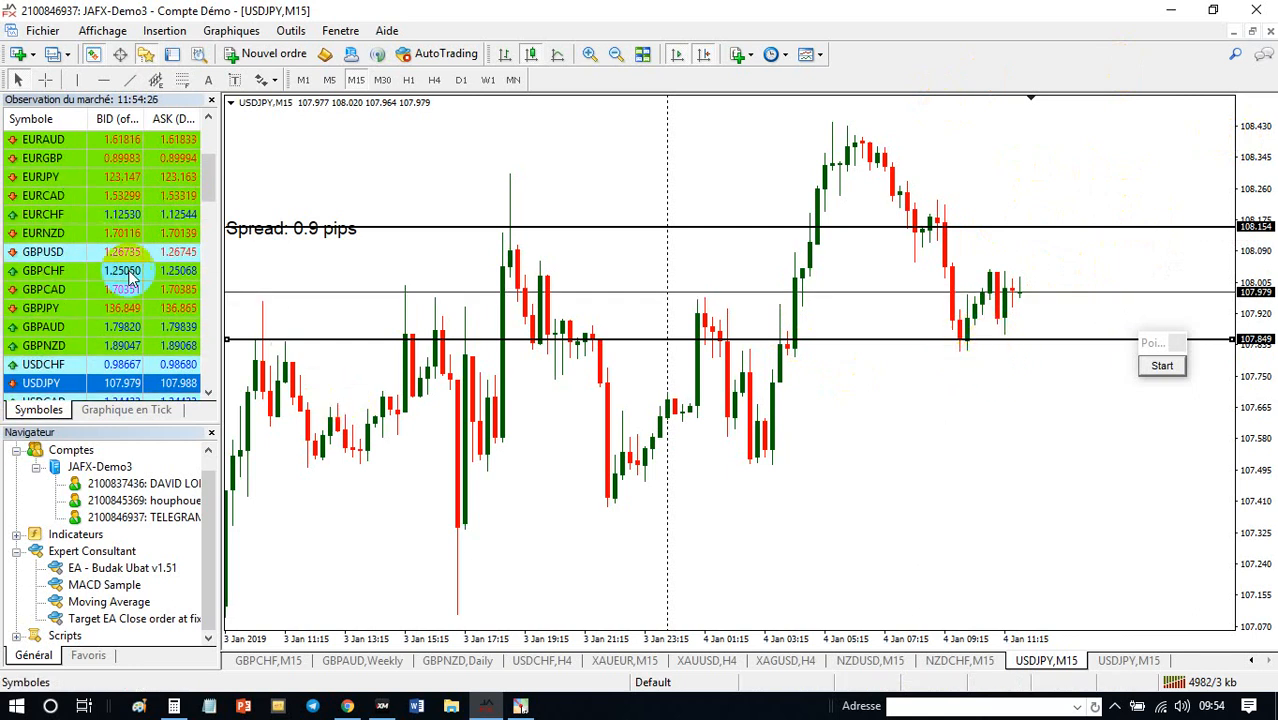
scroll(75, 225, "up", 3)
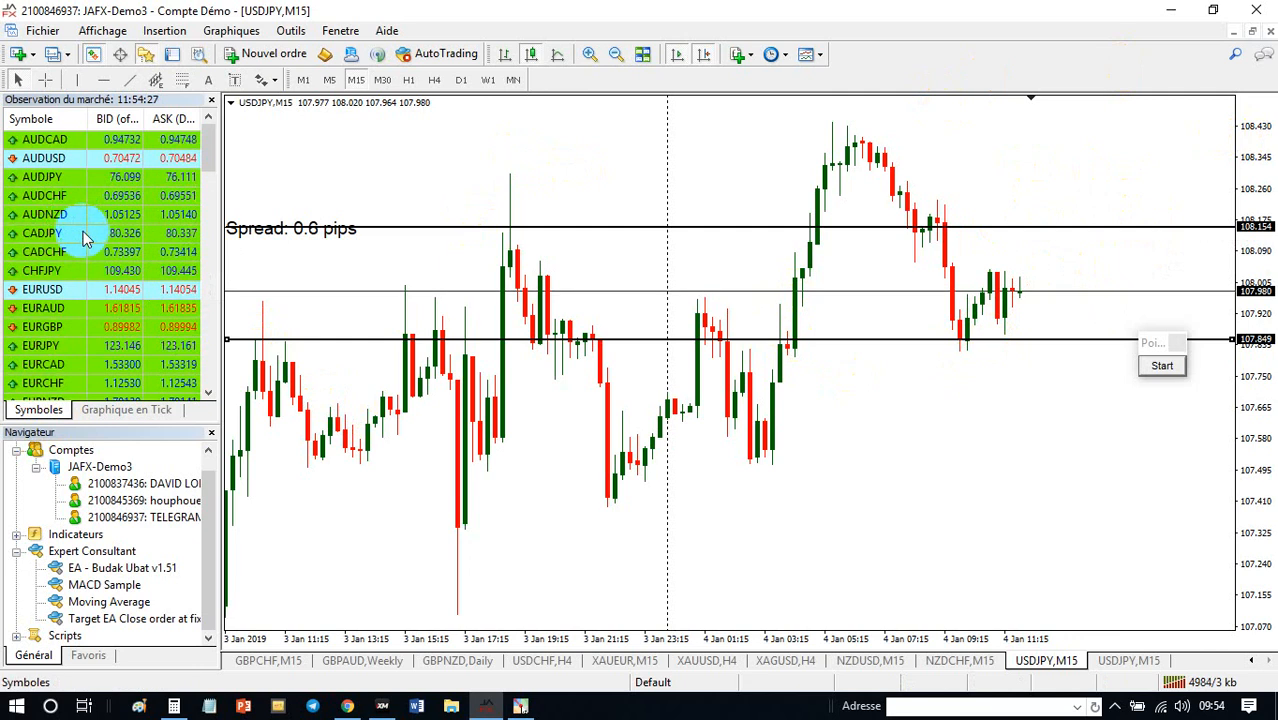
left_click_drag(44, 159, 551, 200)
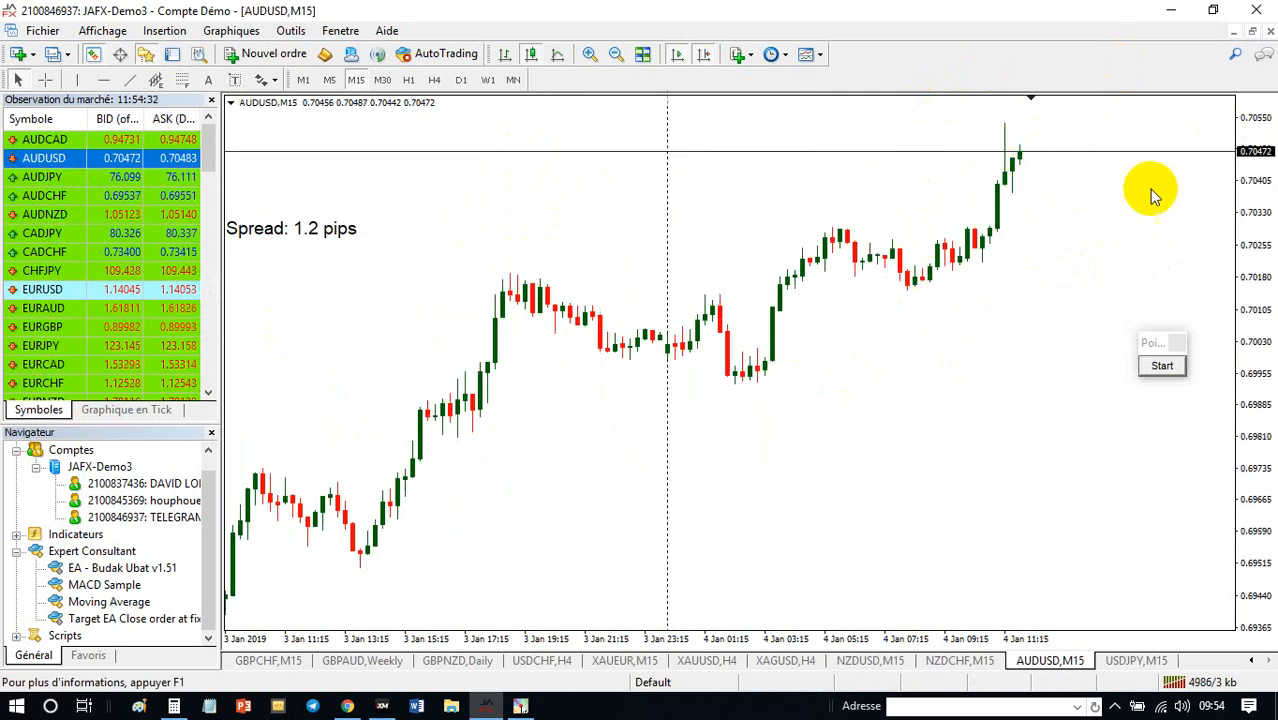
left_click(434, 80)
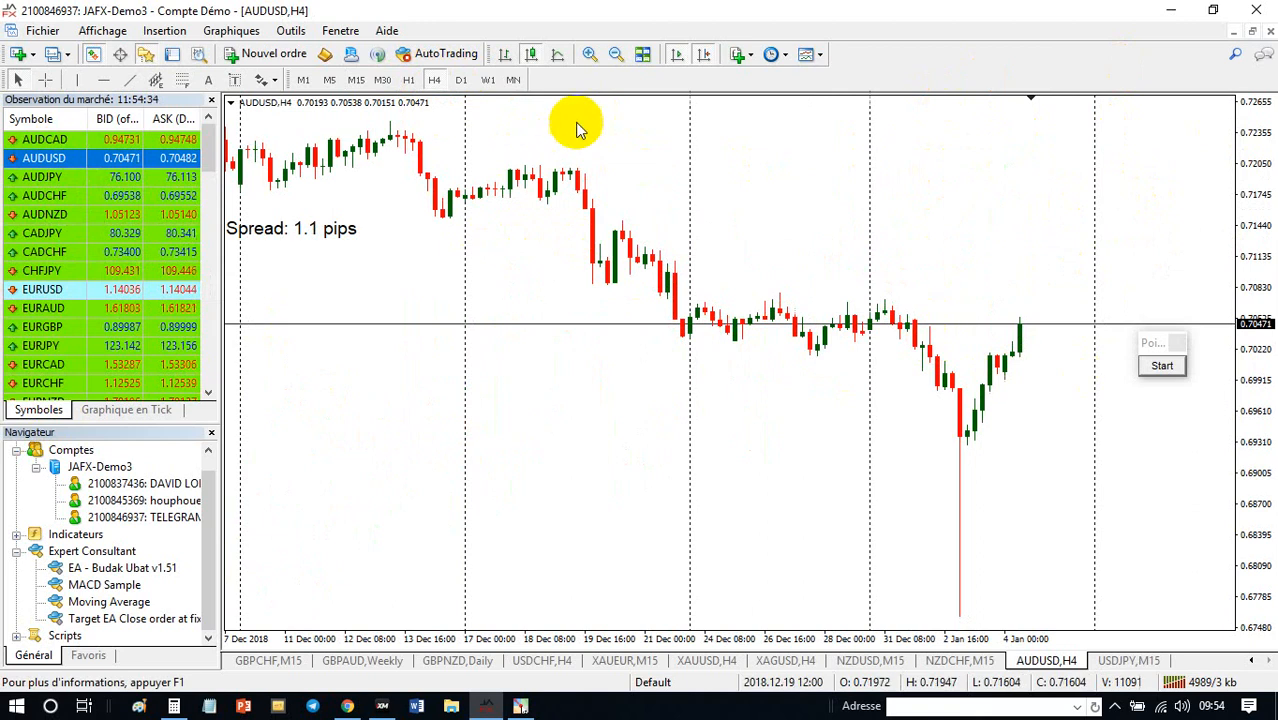
left_click(356, 80)
- Compress the AUDUSD price scale and measure the distance from around the current price to a level below it with the crosshair
left_click_drag(1262, 220, 1266, 300)
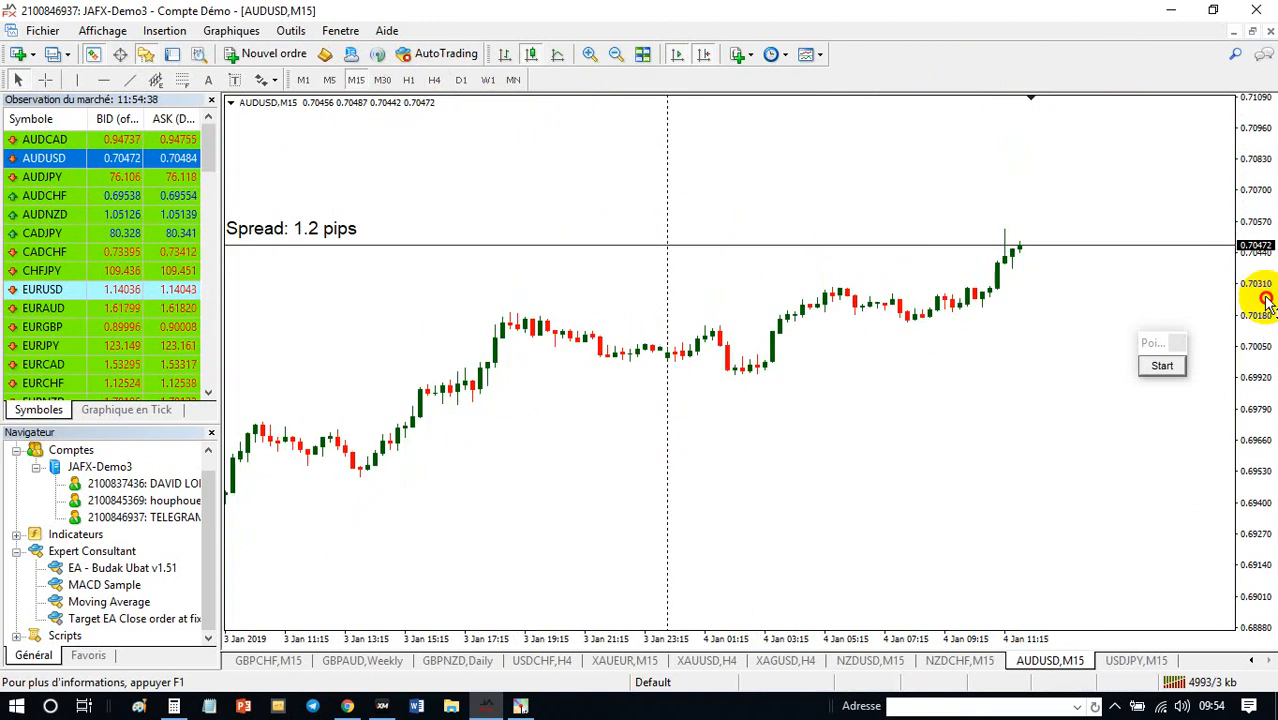
left_click(45, 80)
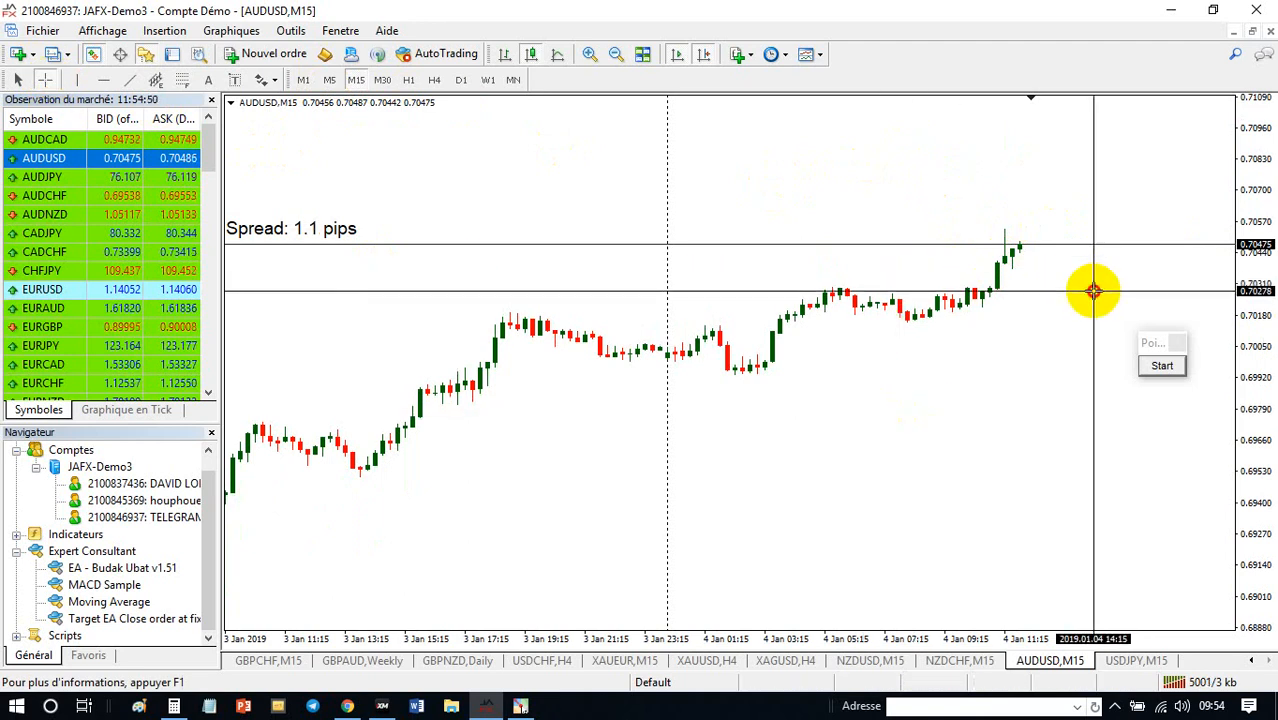
left_click_drag(1094, 291, 1085, 245)
left_click(45, 80)
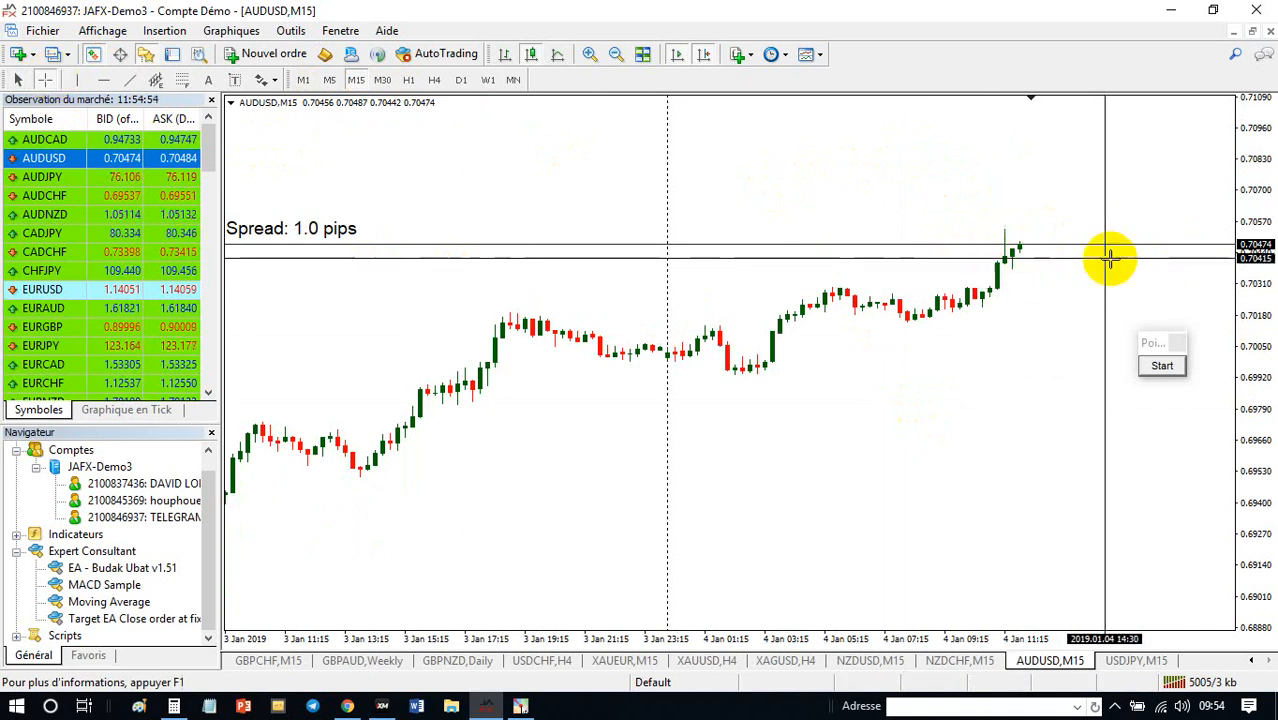
left_click(1061, 296)
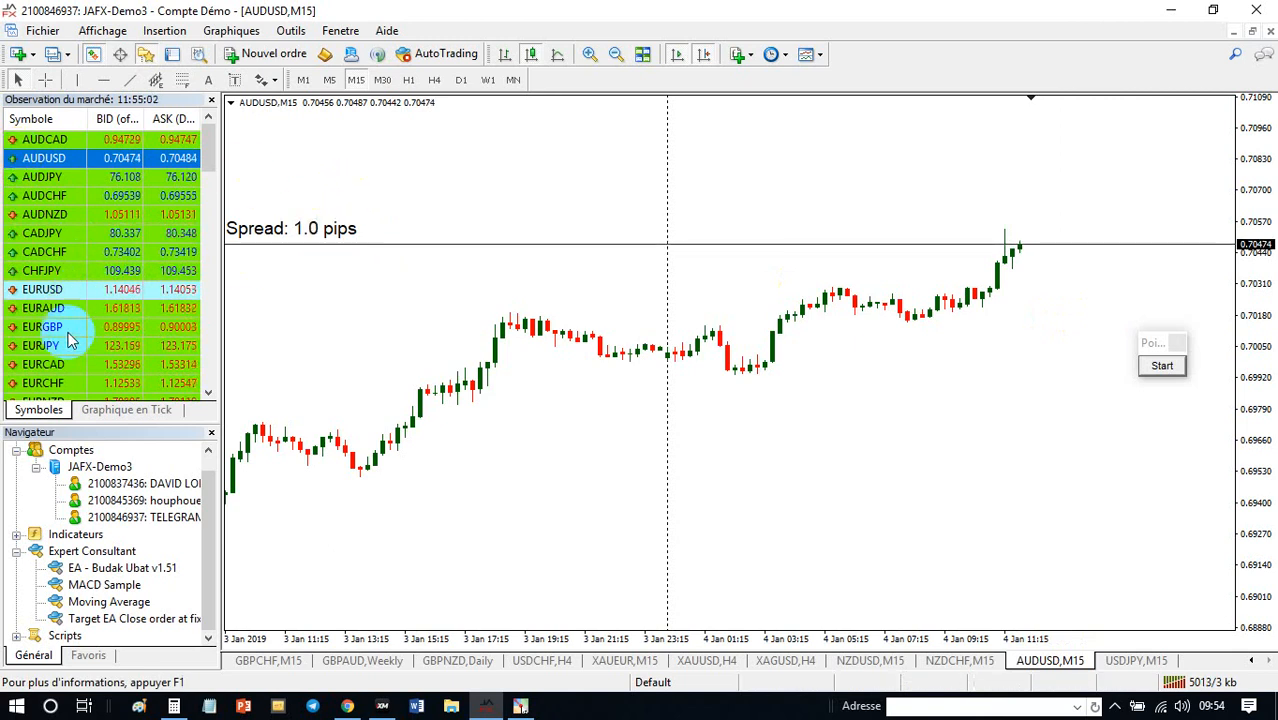
- Load USDJPY from the market watch into the M15 chart, and replace it with NZDCAD
scroll(125, 340, "down", 1)
left_click(73, 367)
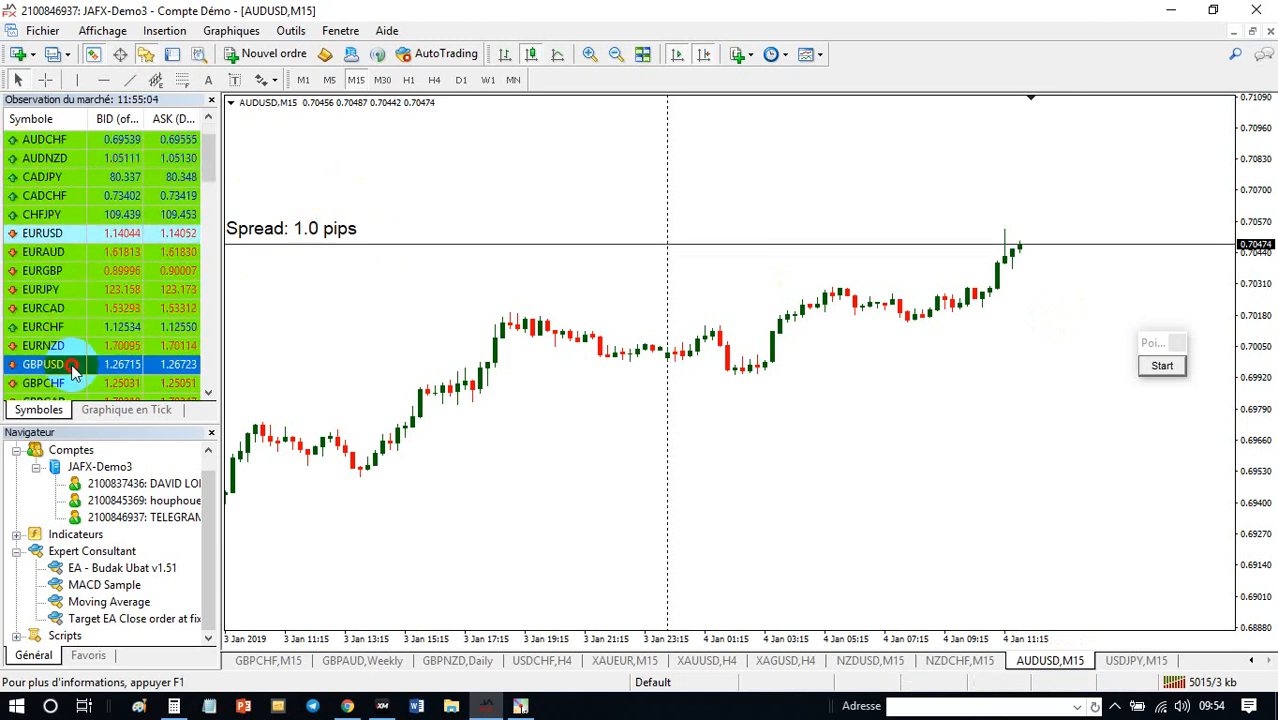
scroll(118, 316, "down", 3)
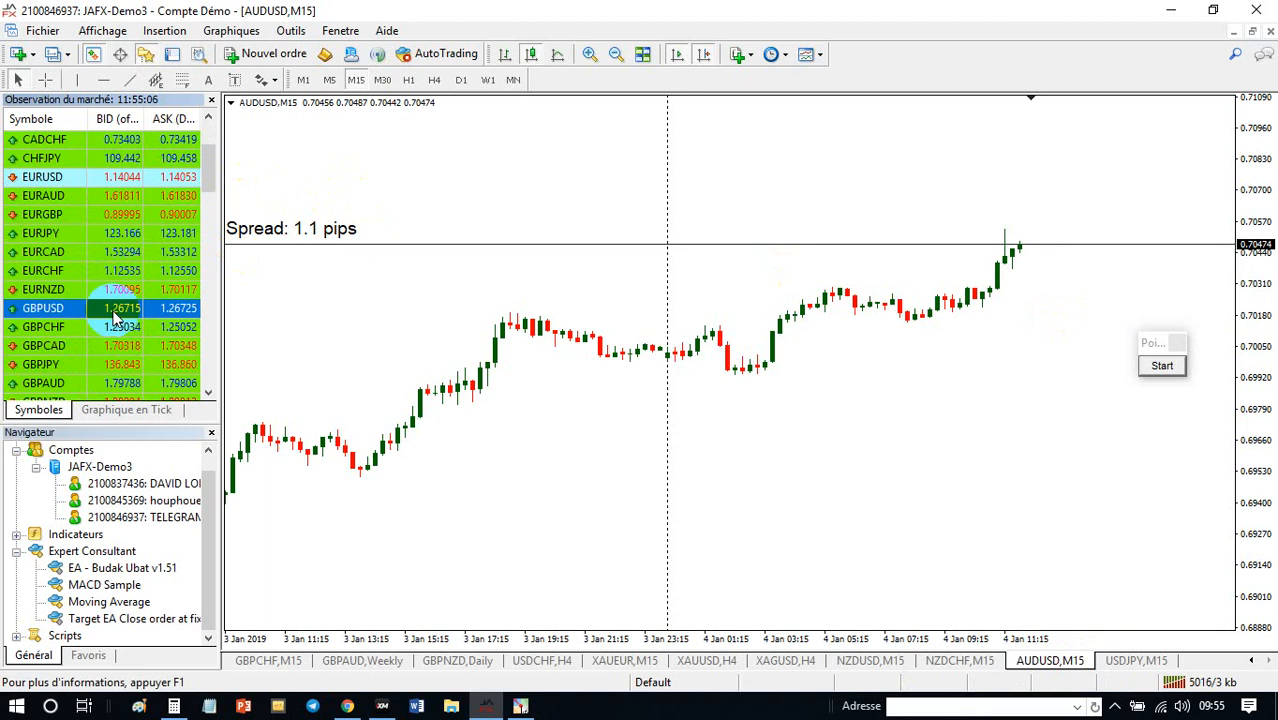
left_click_drag(60, 327, 456, 320)
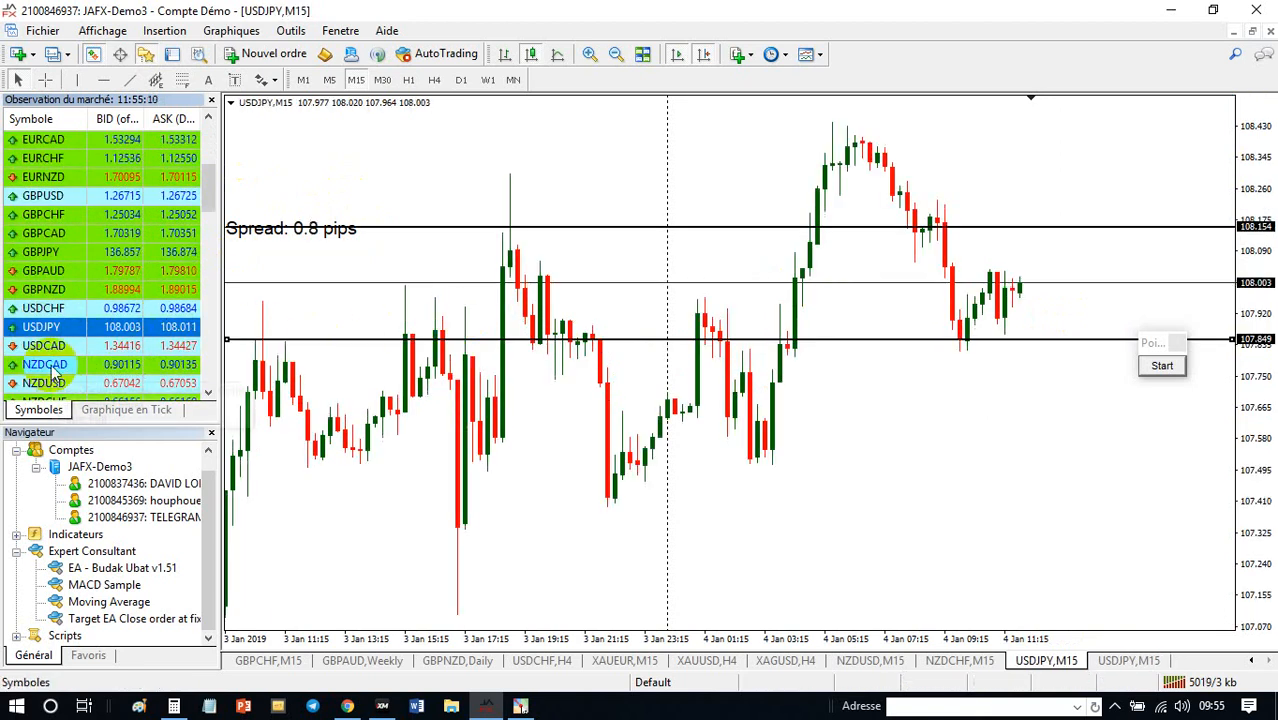
left_click_drag(55, 368, 499, 309)
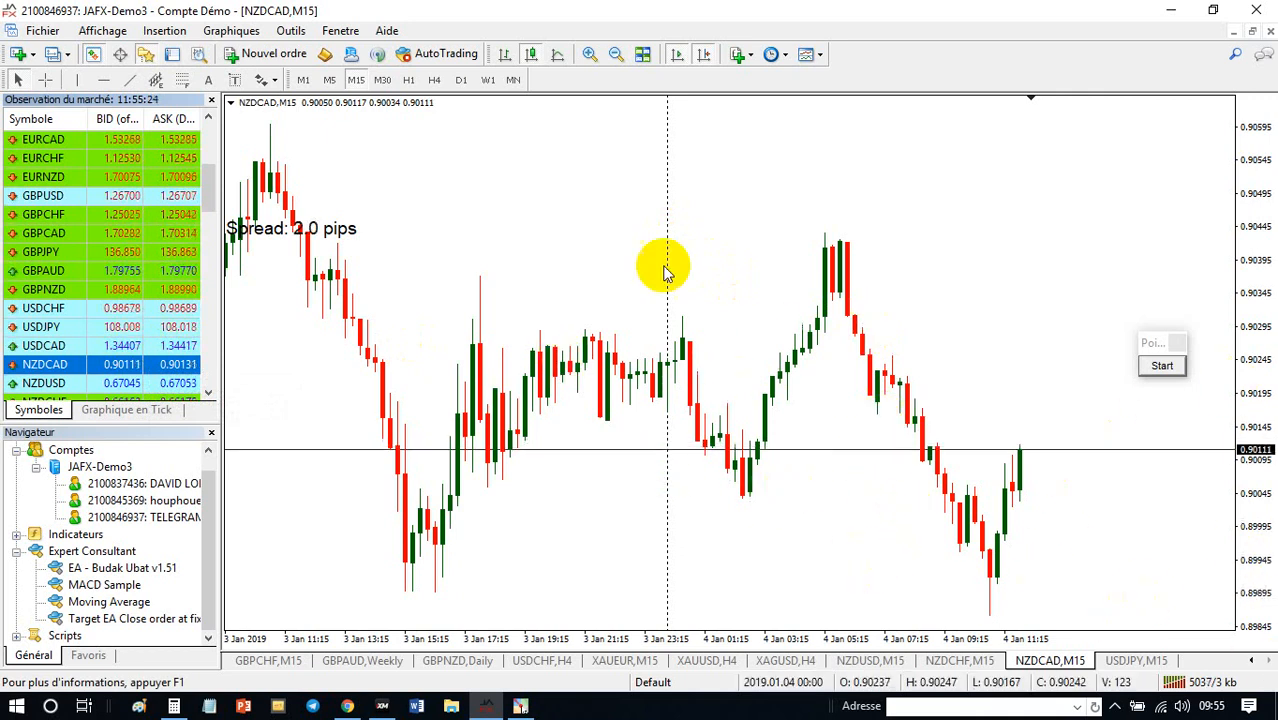
- Load USDCAD into the MetaTrader M15 chart, checking the Jan 4 CAD and USD releases on the Forex Factory calendar in Chrome before and after
left_click(348, 706)
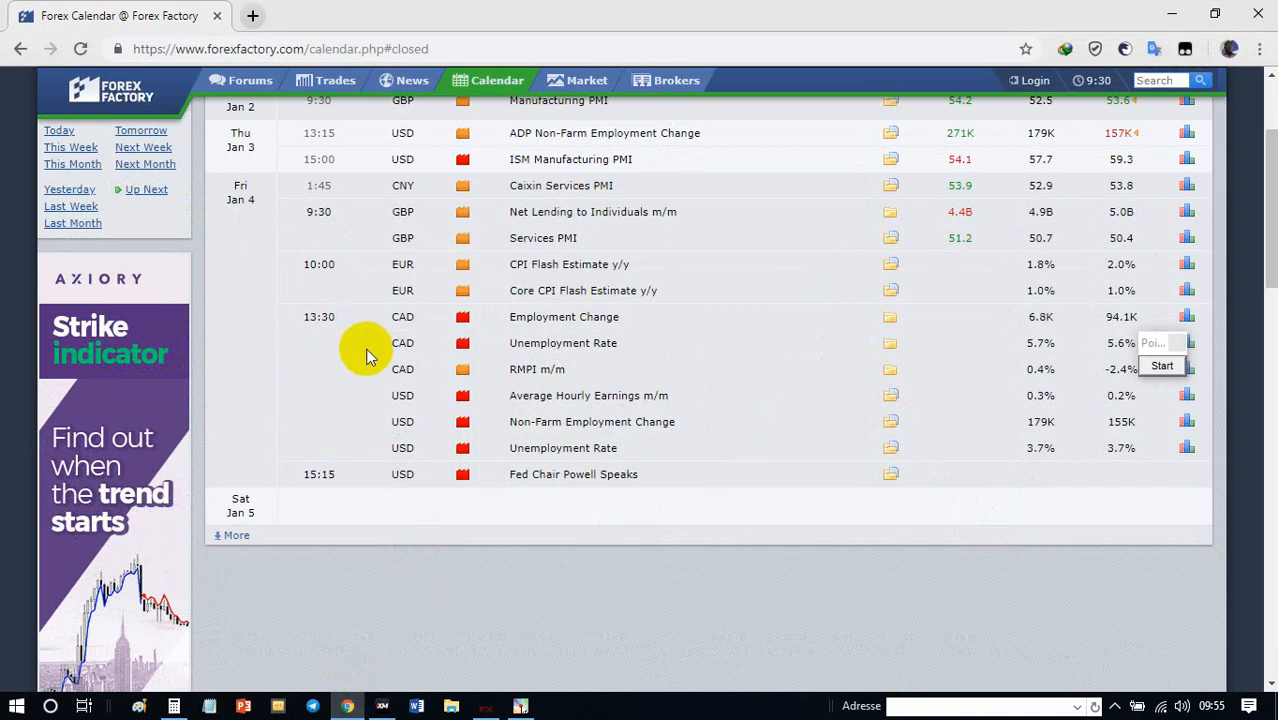
left_click(488, 705)
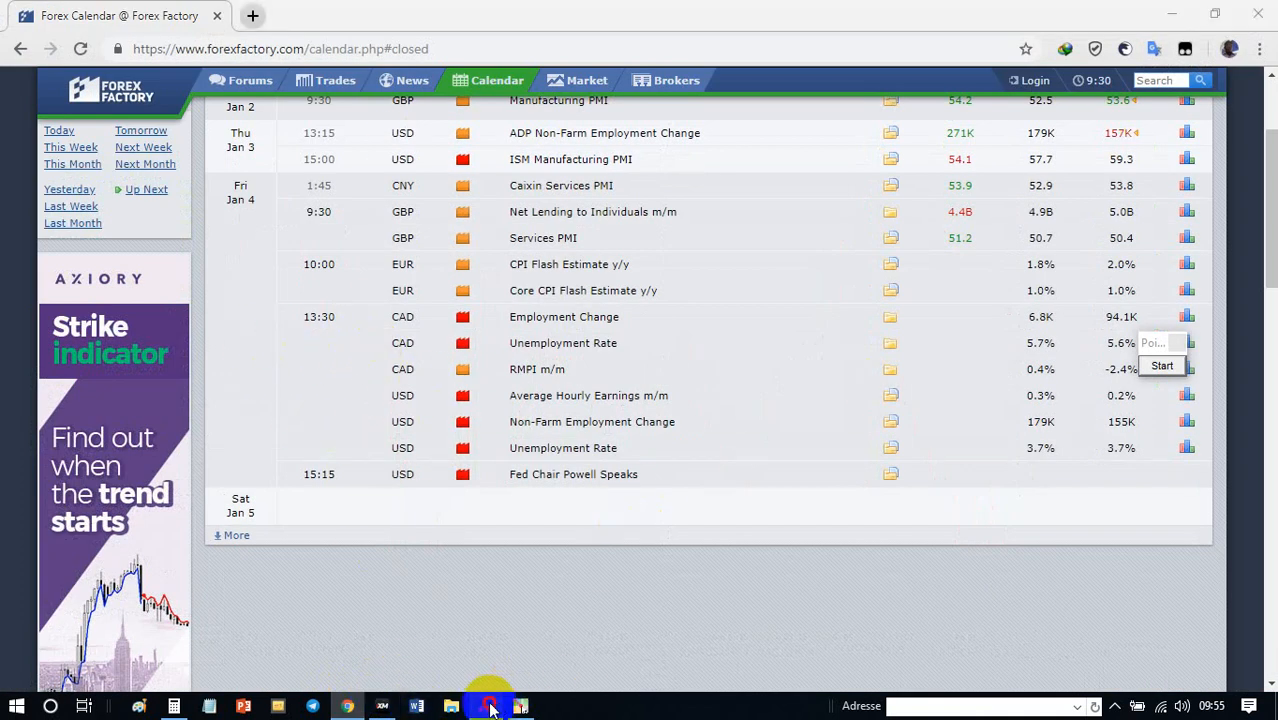
left_click_drag(57, 352, 528, 308)
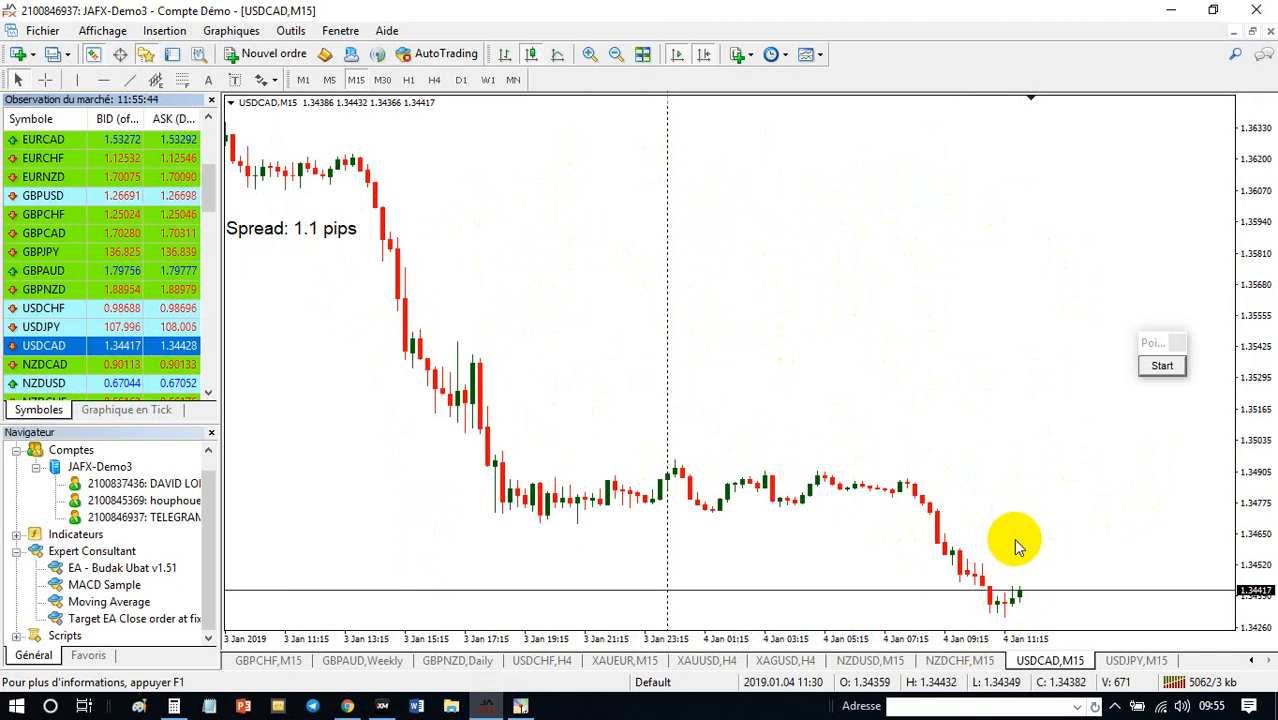
left_click(347, 706)
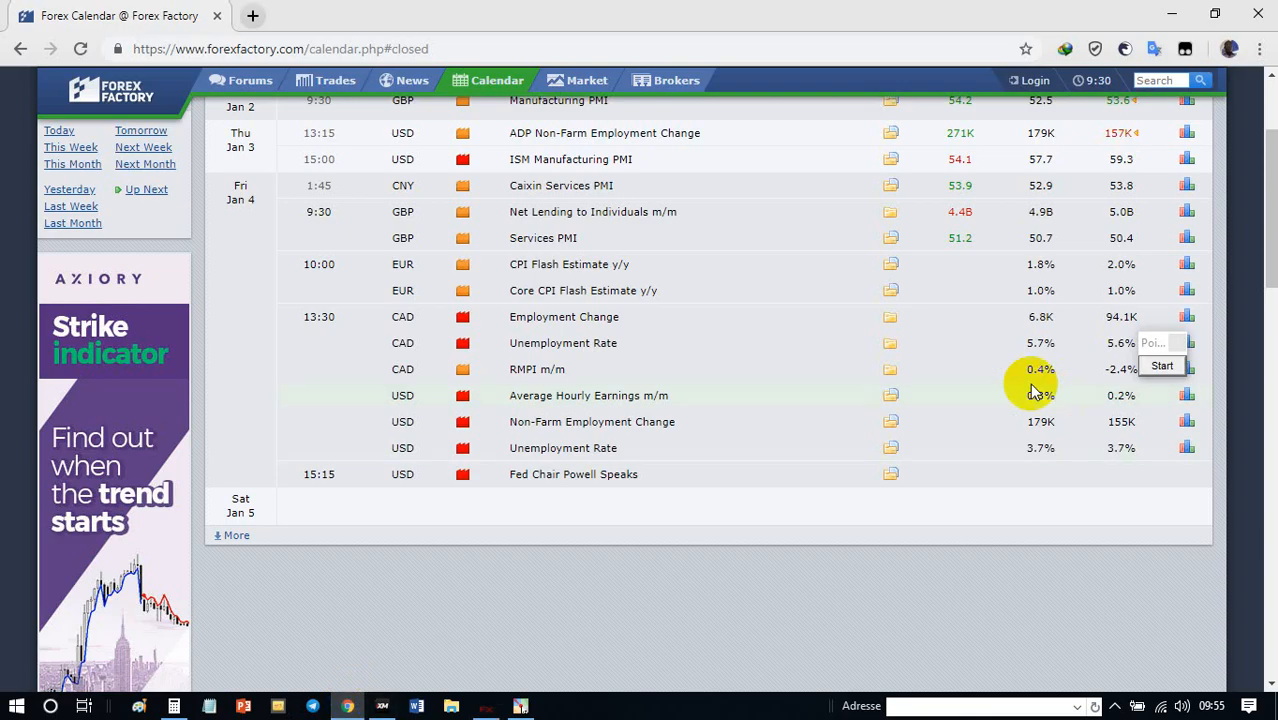